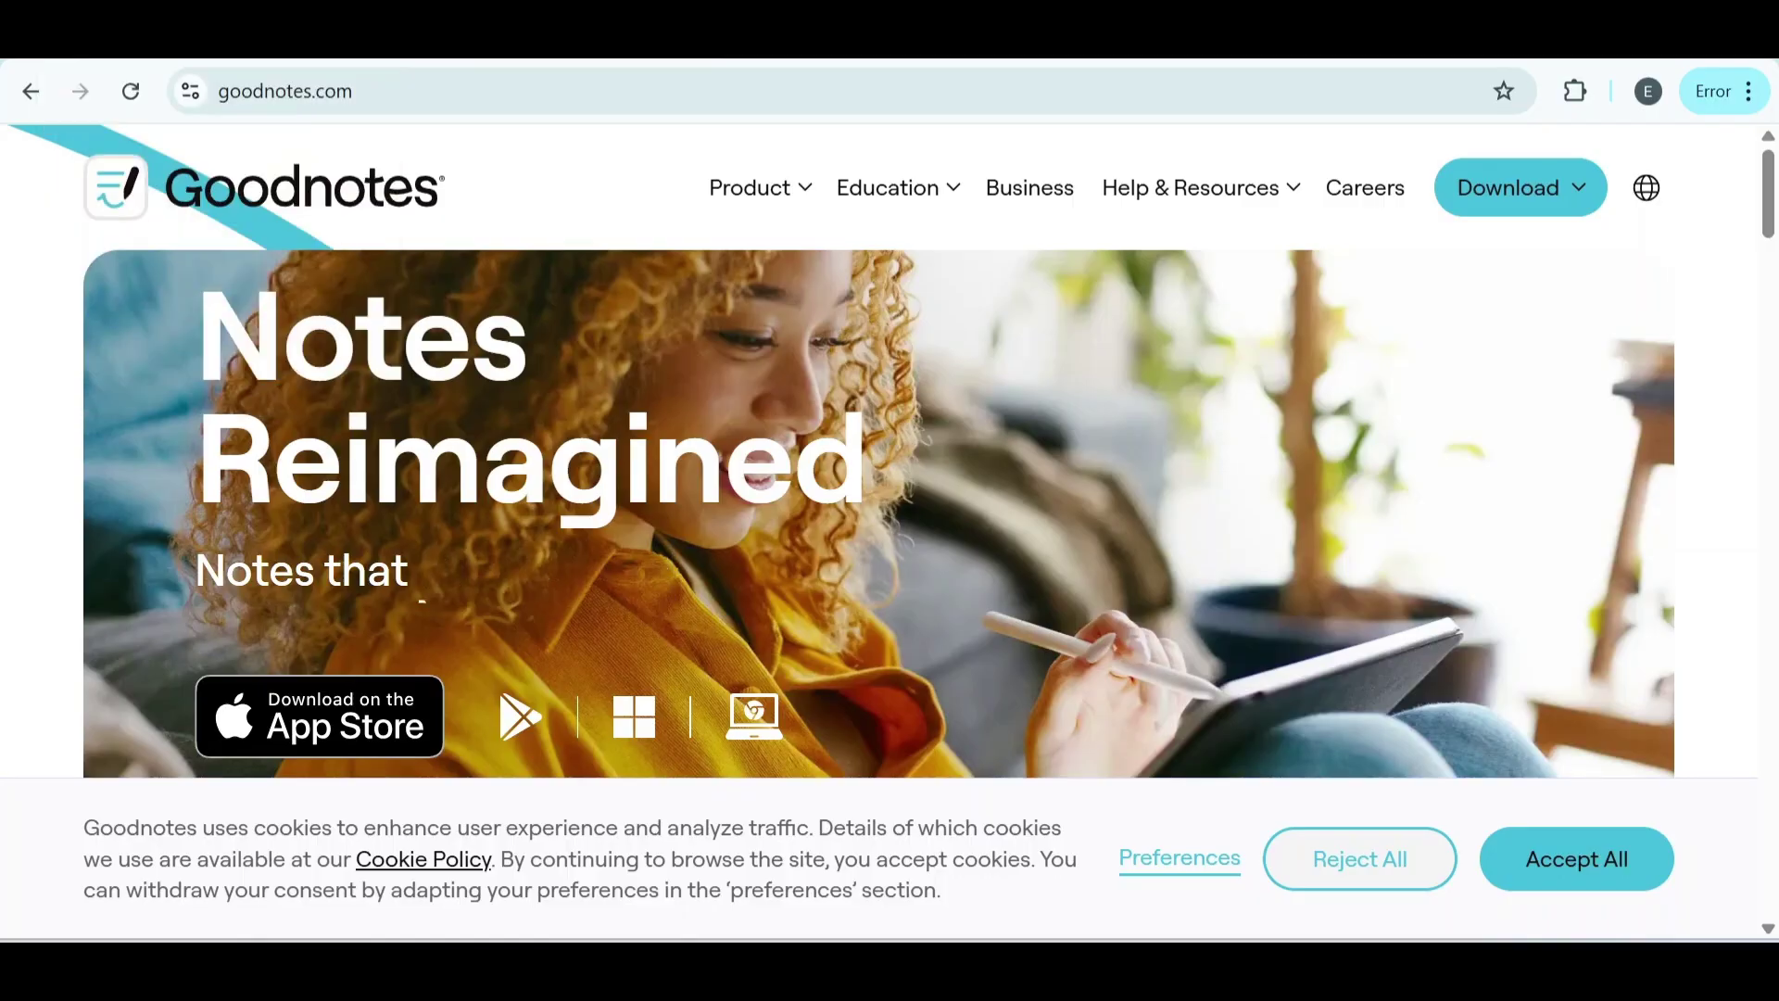
{"action": "scroll", "coordinate": [557, 537], "scroll_direction": "down", "scroll_amount": 1}
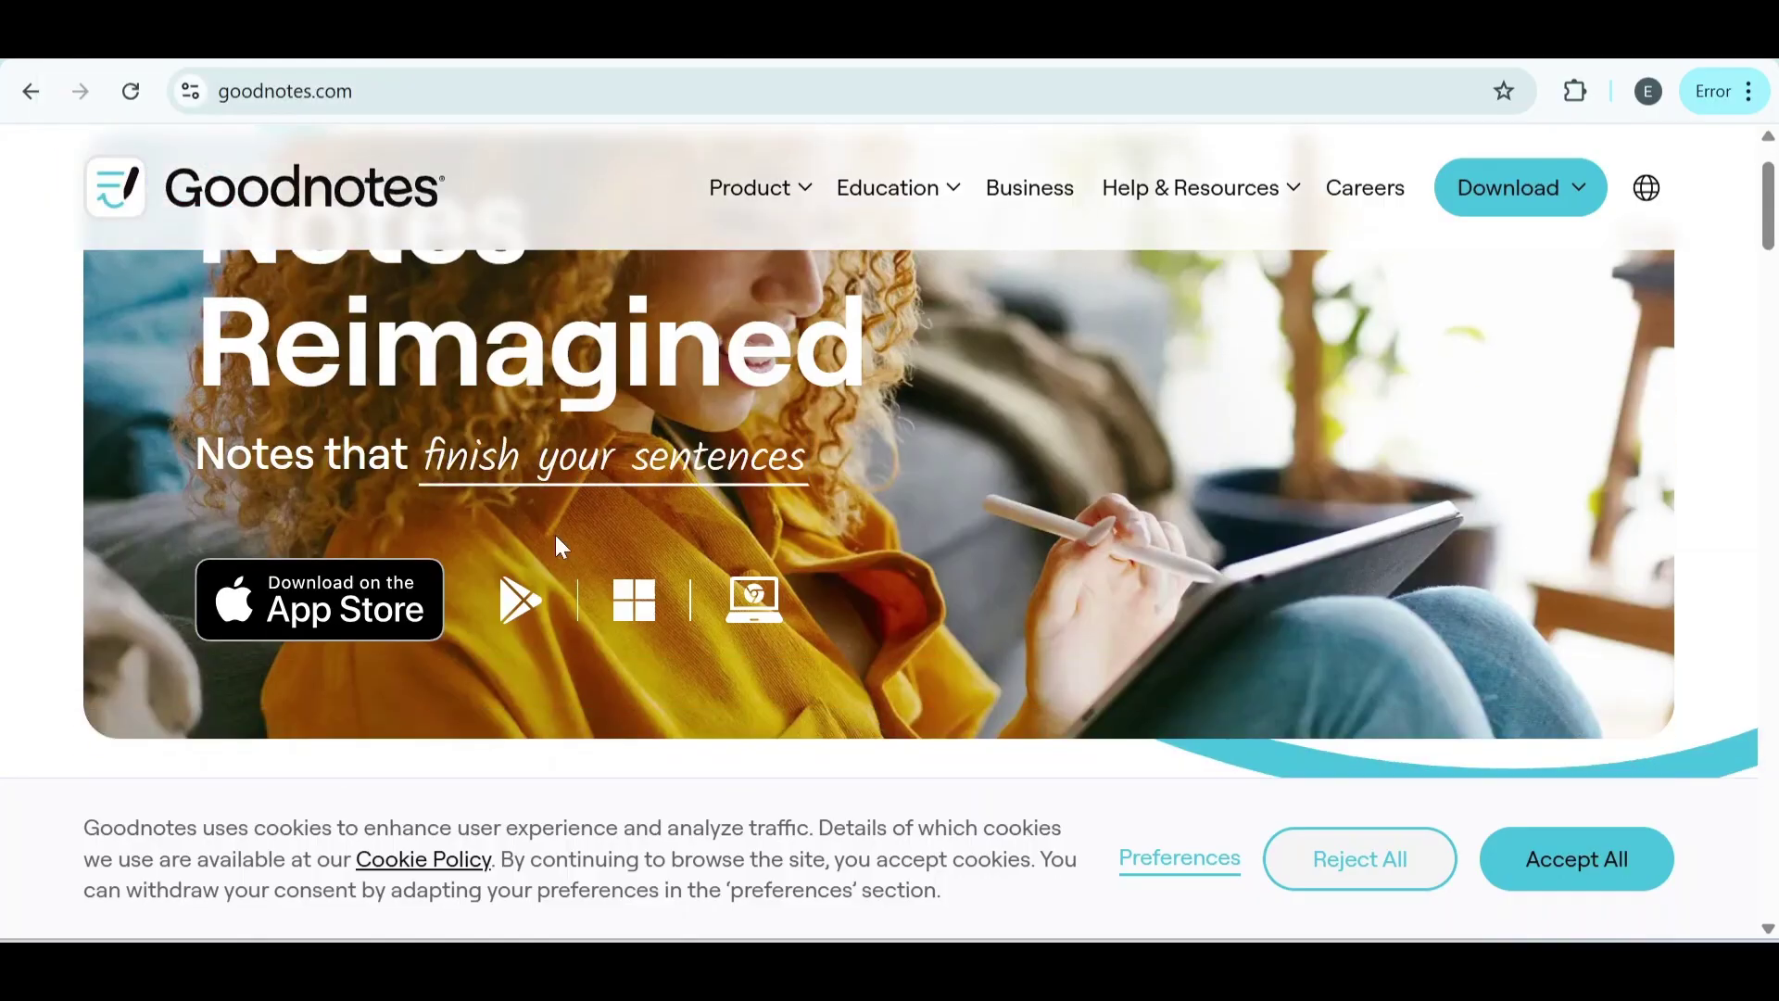
{"action": "scroll", "coordinate": [555, 536], "scroll_direction": "down", "scroll_amount": 1}
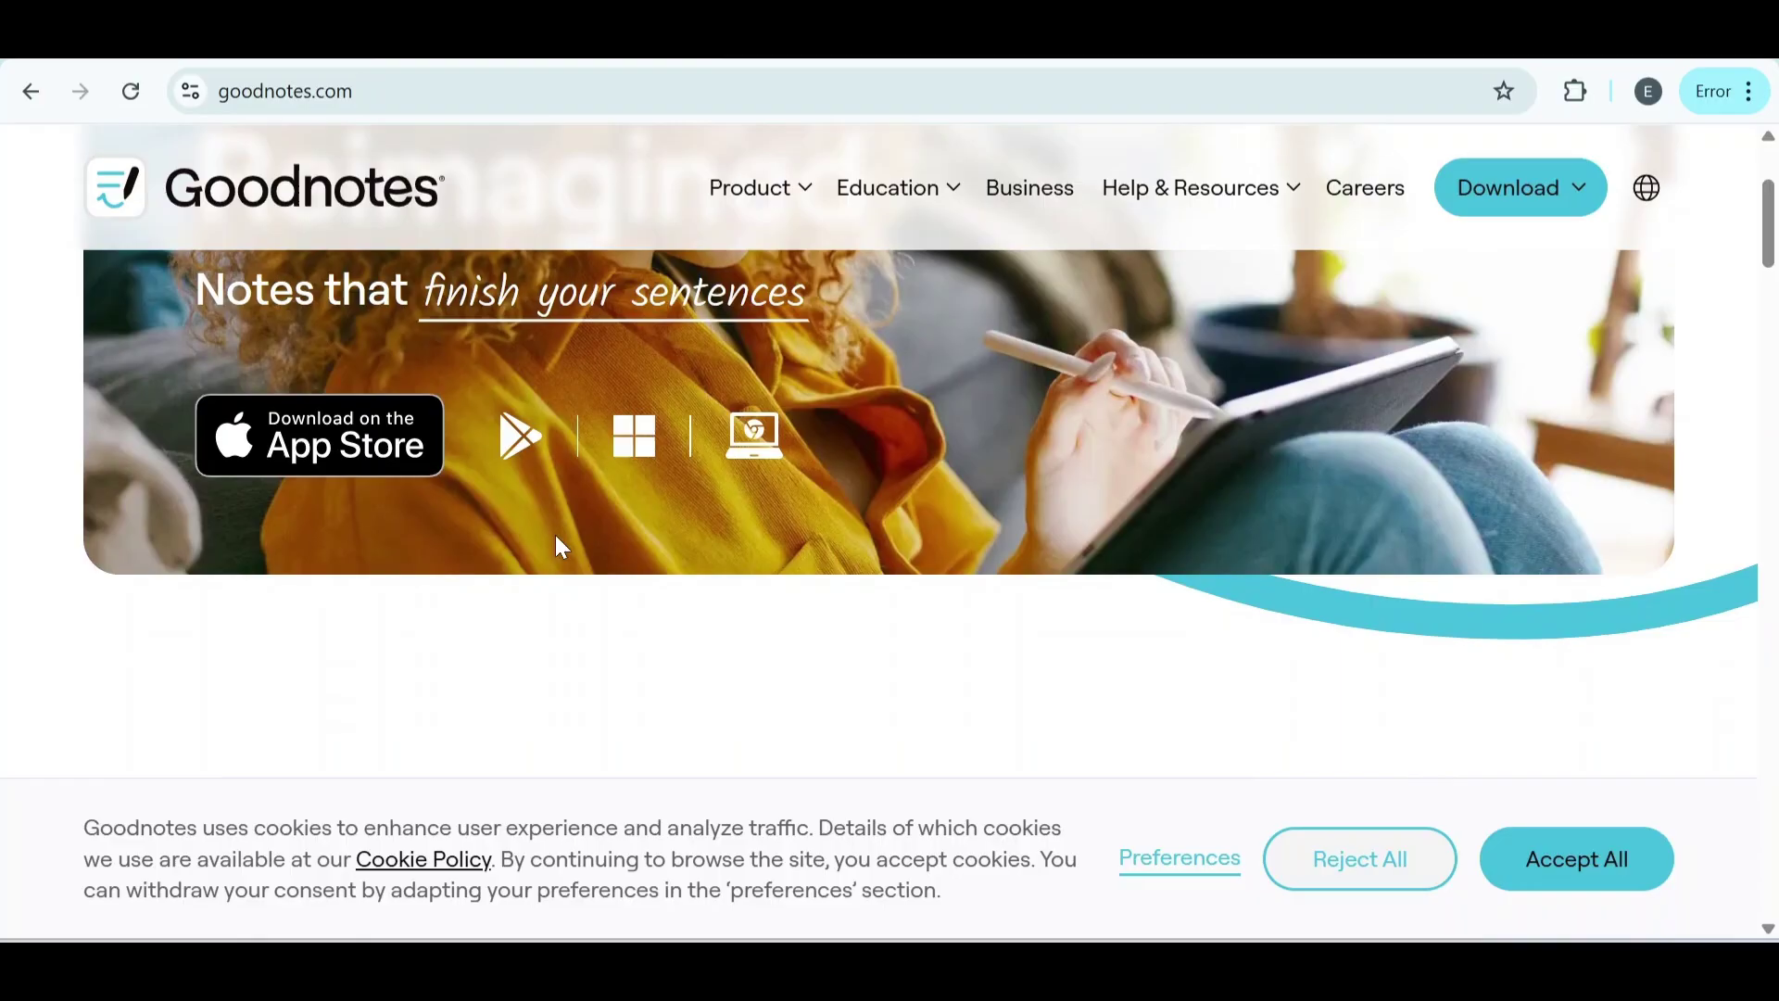
{"action": "scroll", "coordinate": [555, 545], "scroll_direction": "down", "scroll_amount": 1}
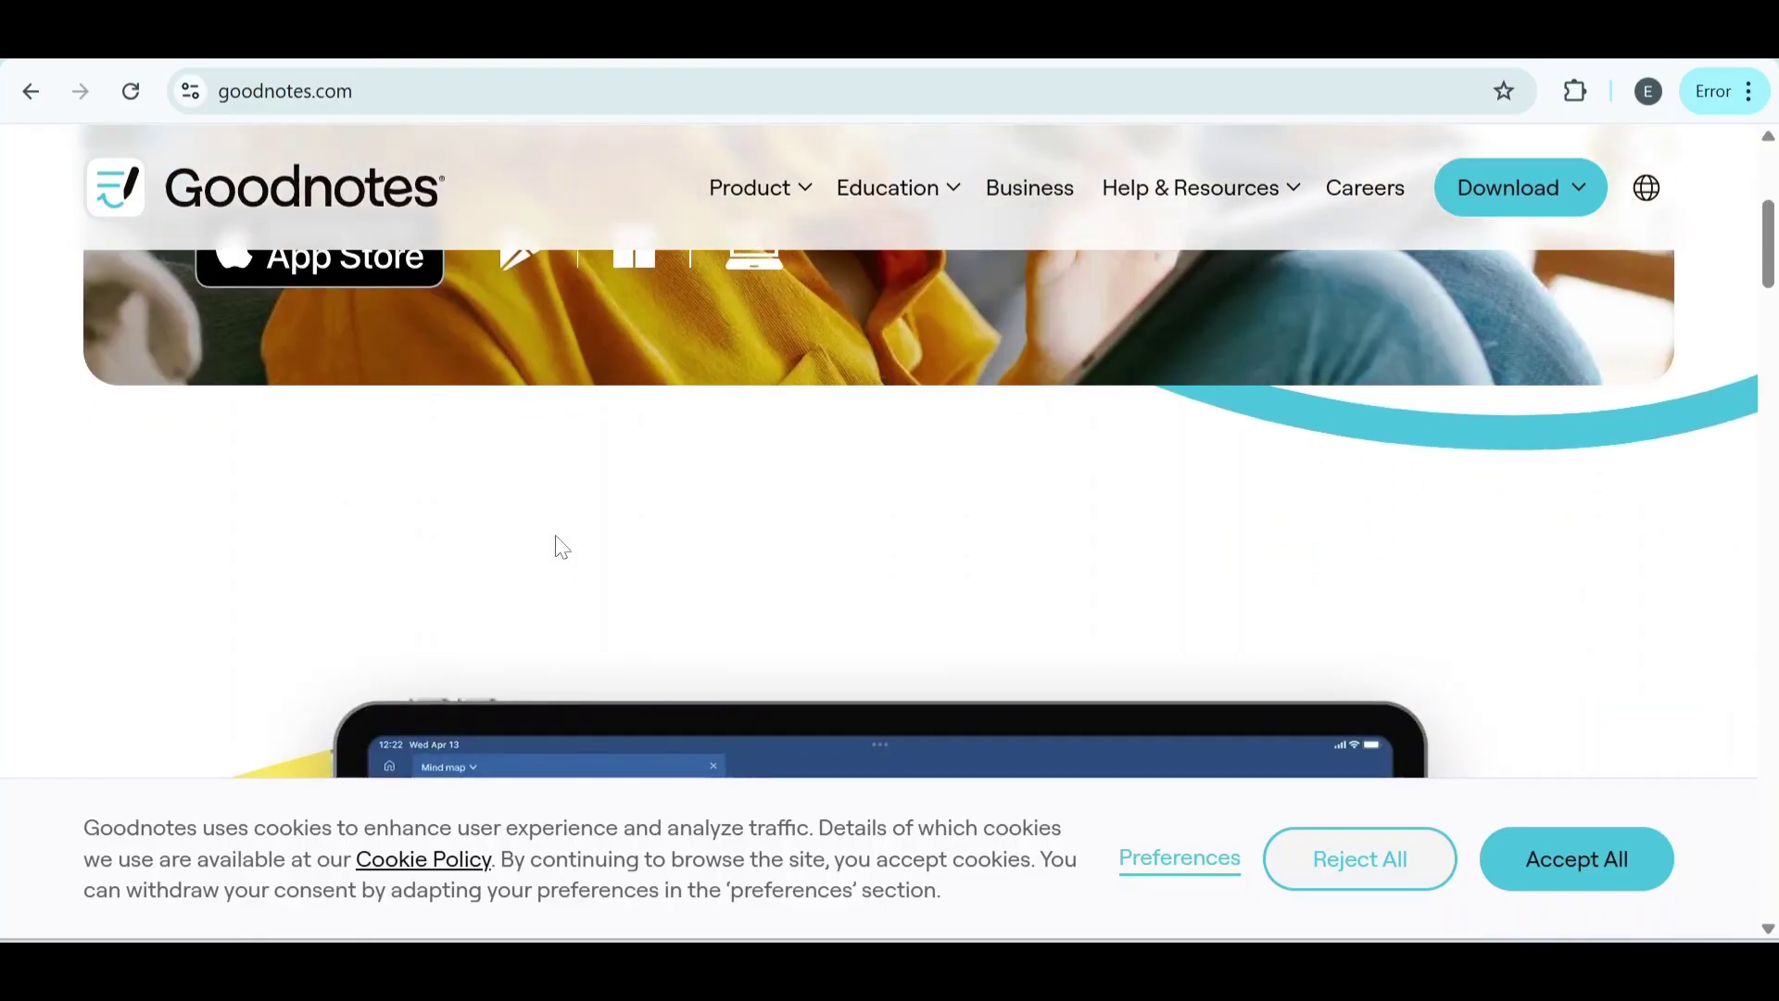
{"action": "scroll", "coordinate": [554, 535], "scroll_direction": "up", "scroll_amount": 3}
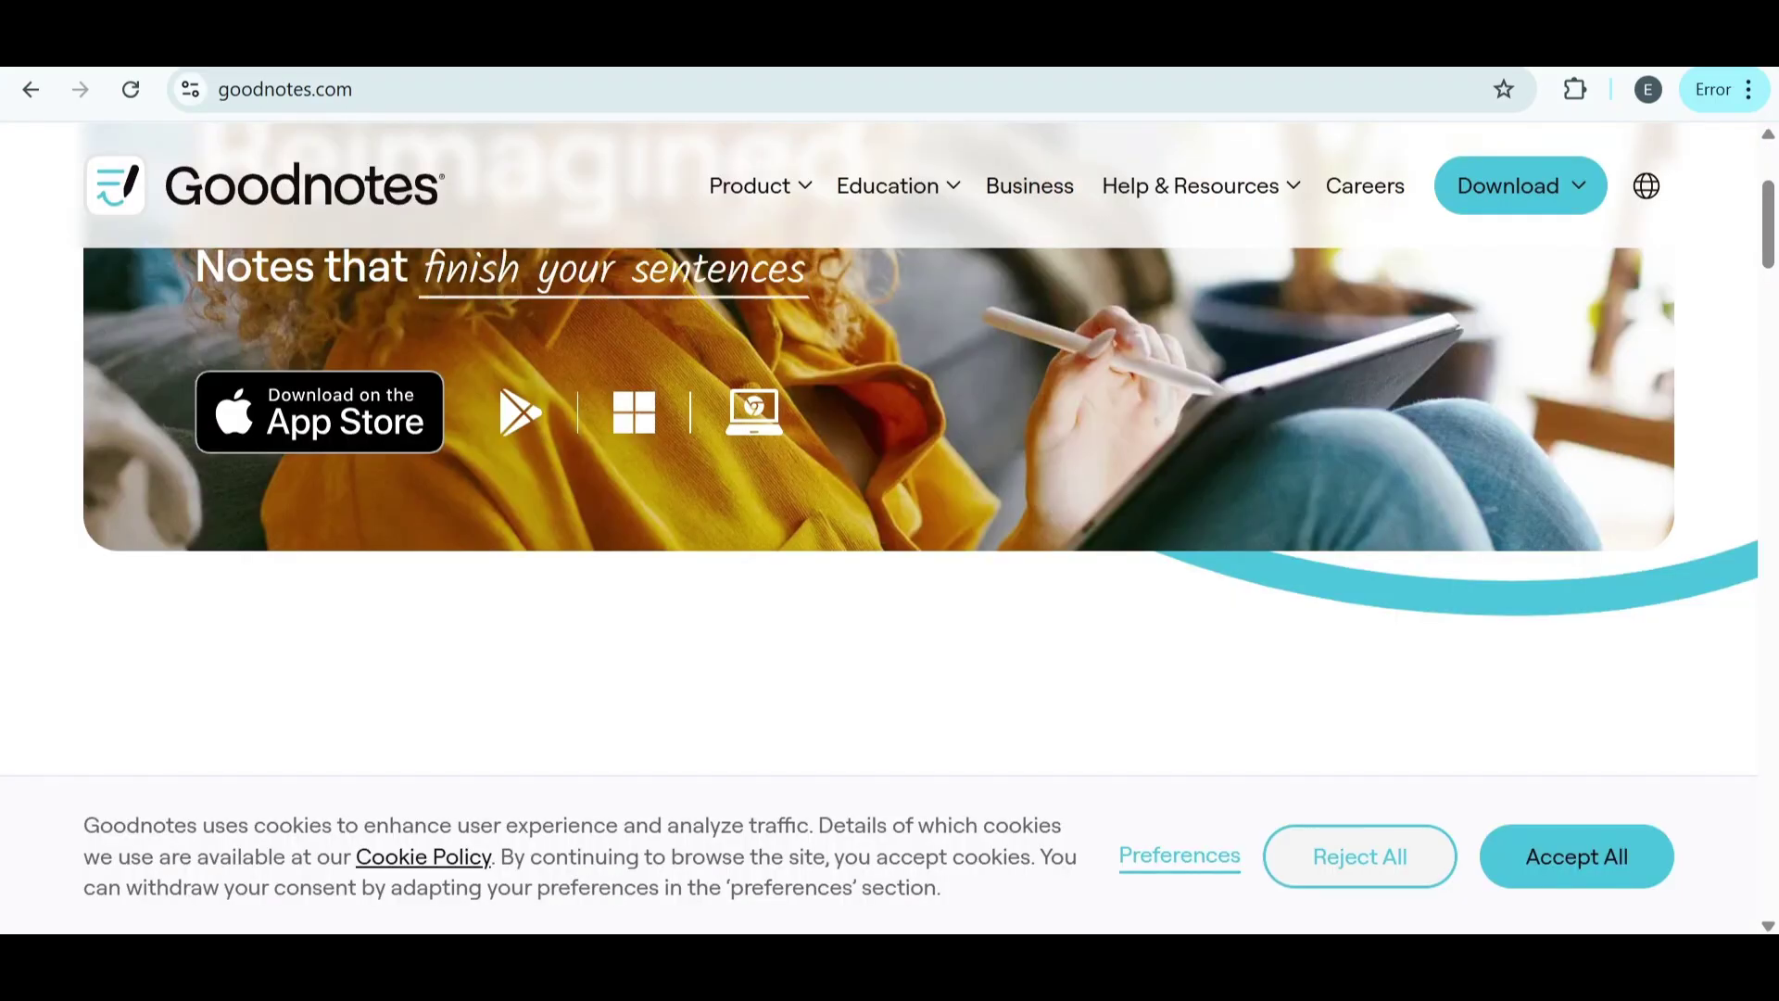
{"action": "scroll", "coordinate": [484, 276], "scroll_direction": "down", "scroll_amount": 2}
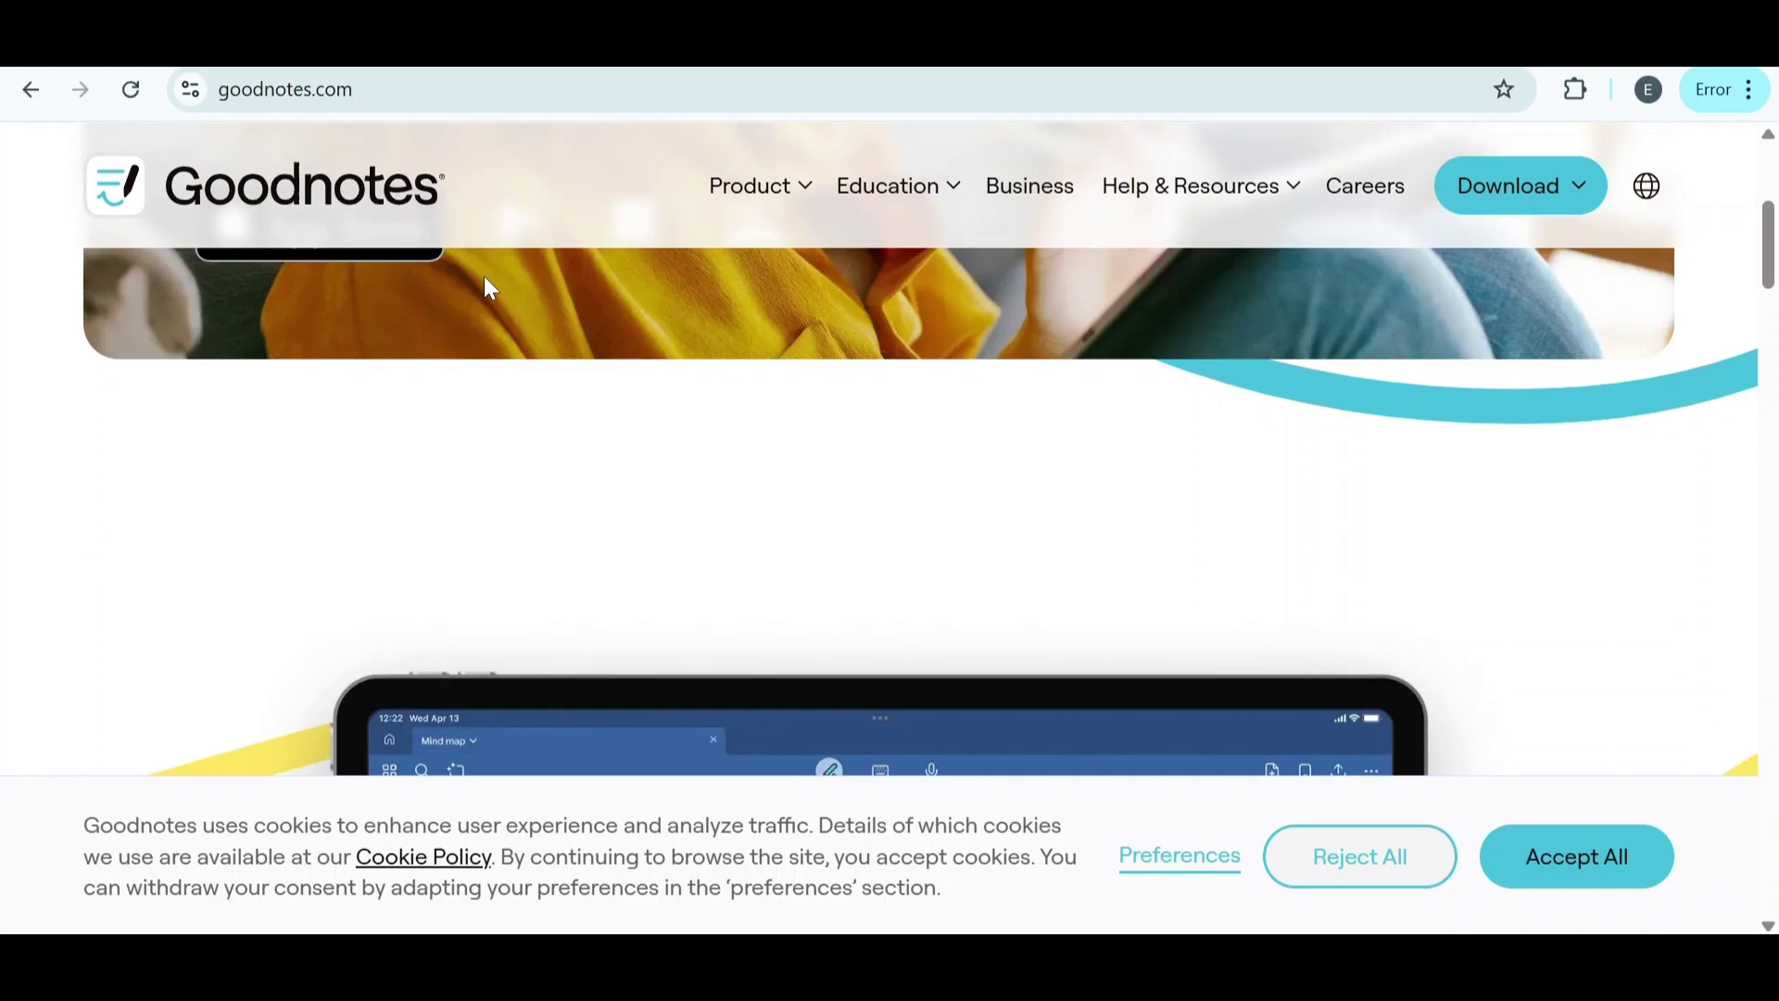
{"action": "scroll", "coordinate": [486, 286], "scroll_direction": "down", "scroll_amount": 2}
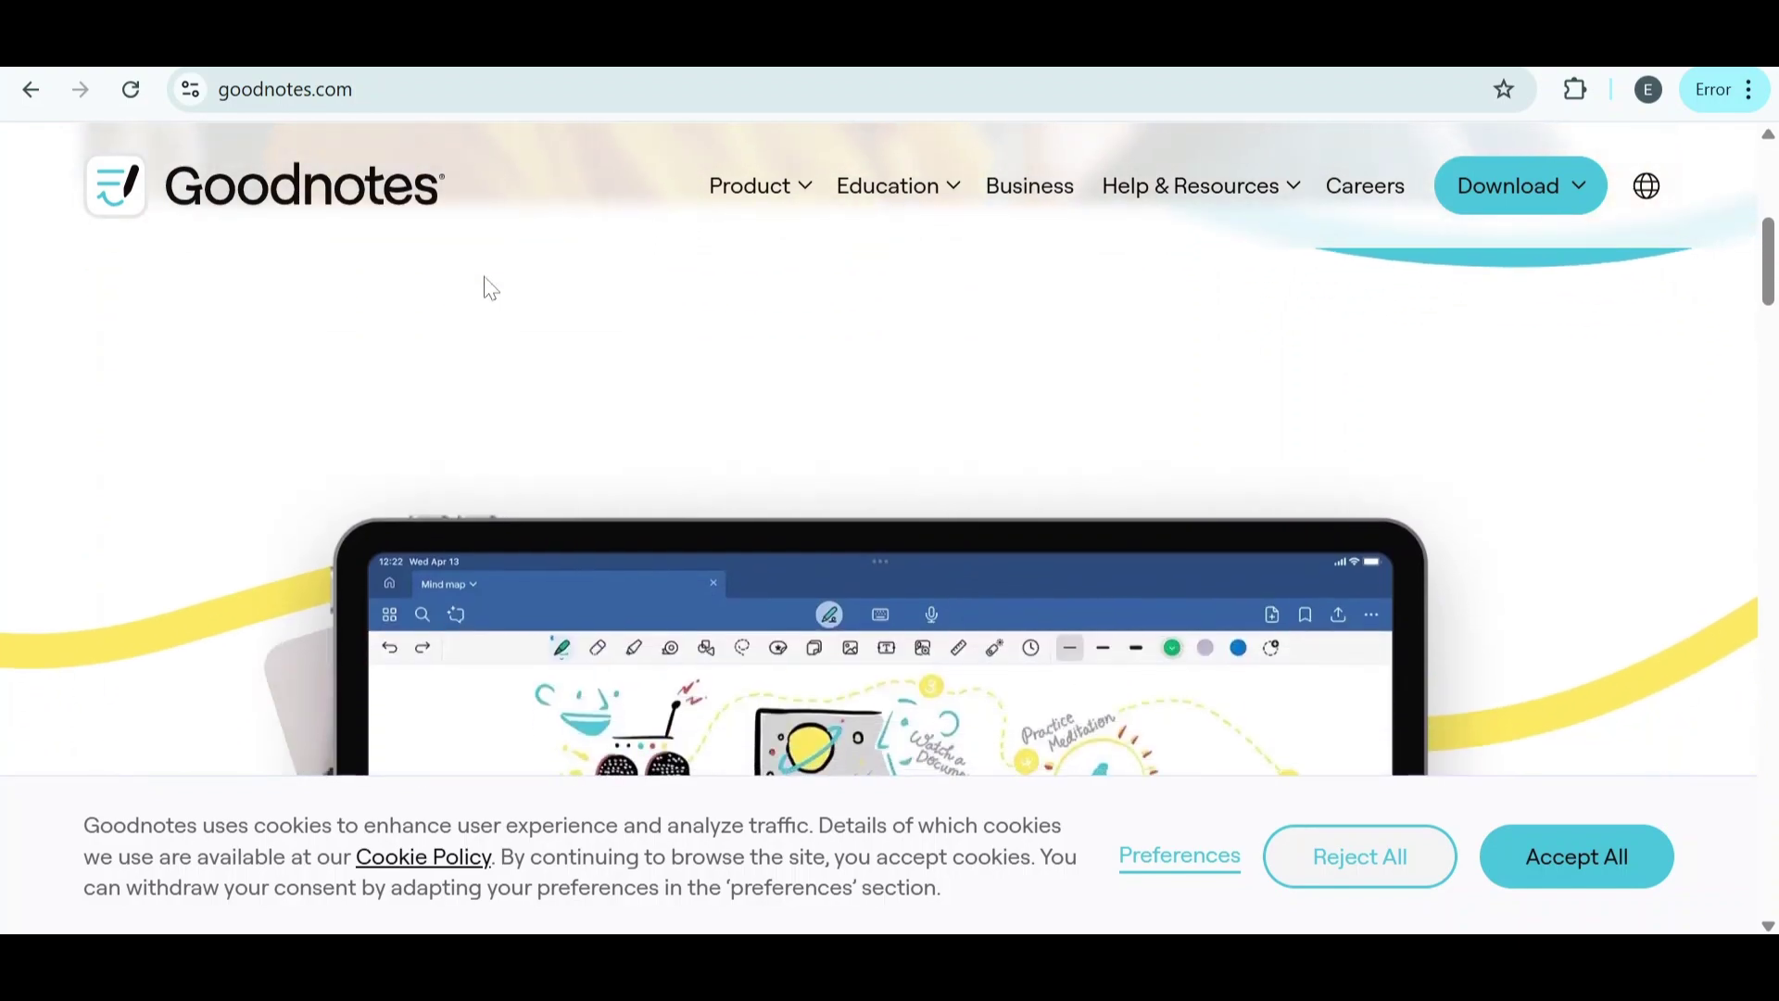
{"action": "scroll", "coordinate": [485, 286], "scroll_direction": "down", "scroll_amount": 2}
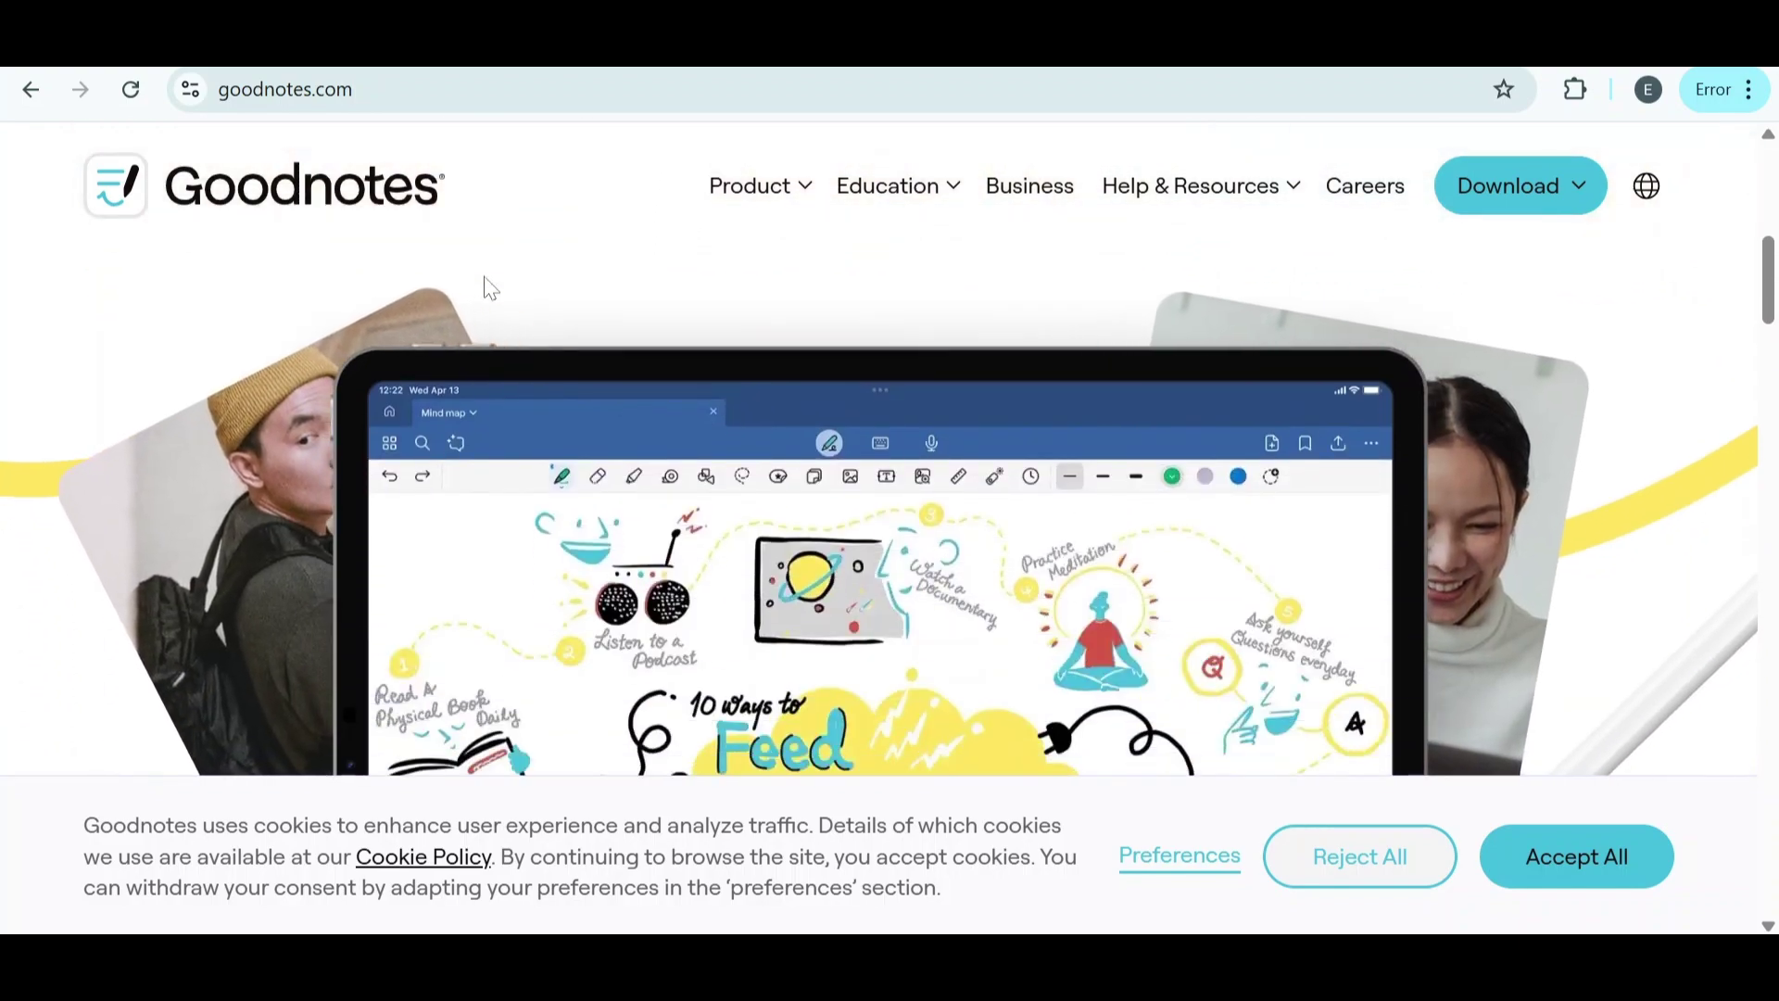
{"action": "scroll", "coordinate": [486, 286], "scroll_direction": "down", "scroll_amount": 1}
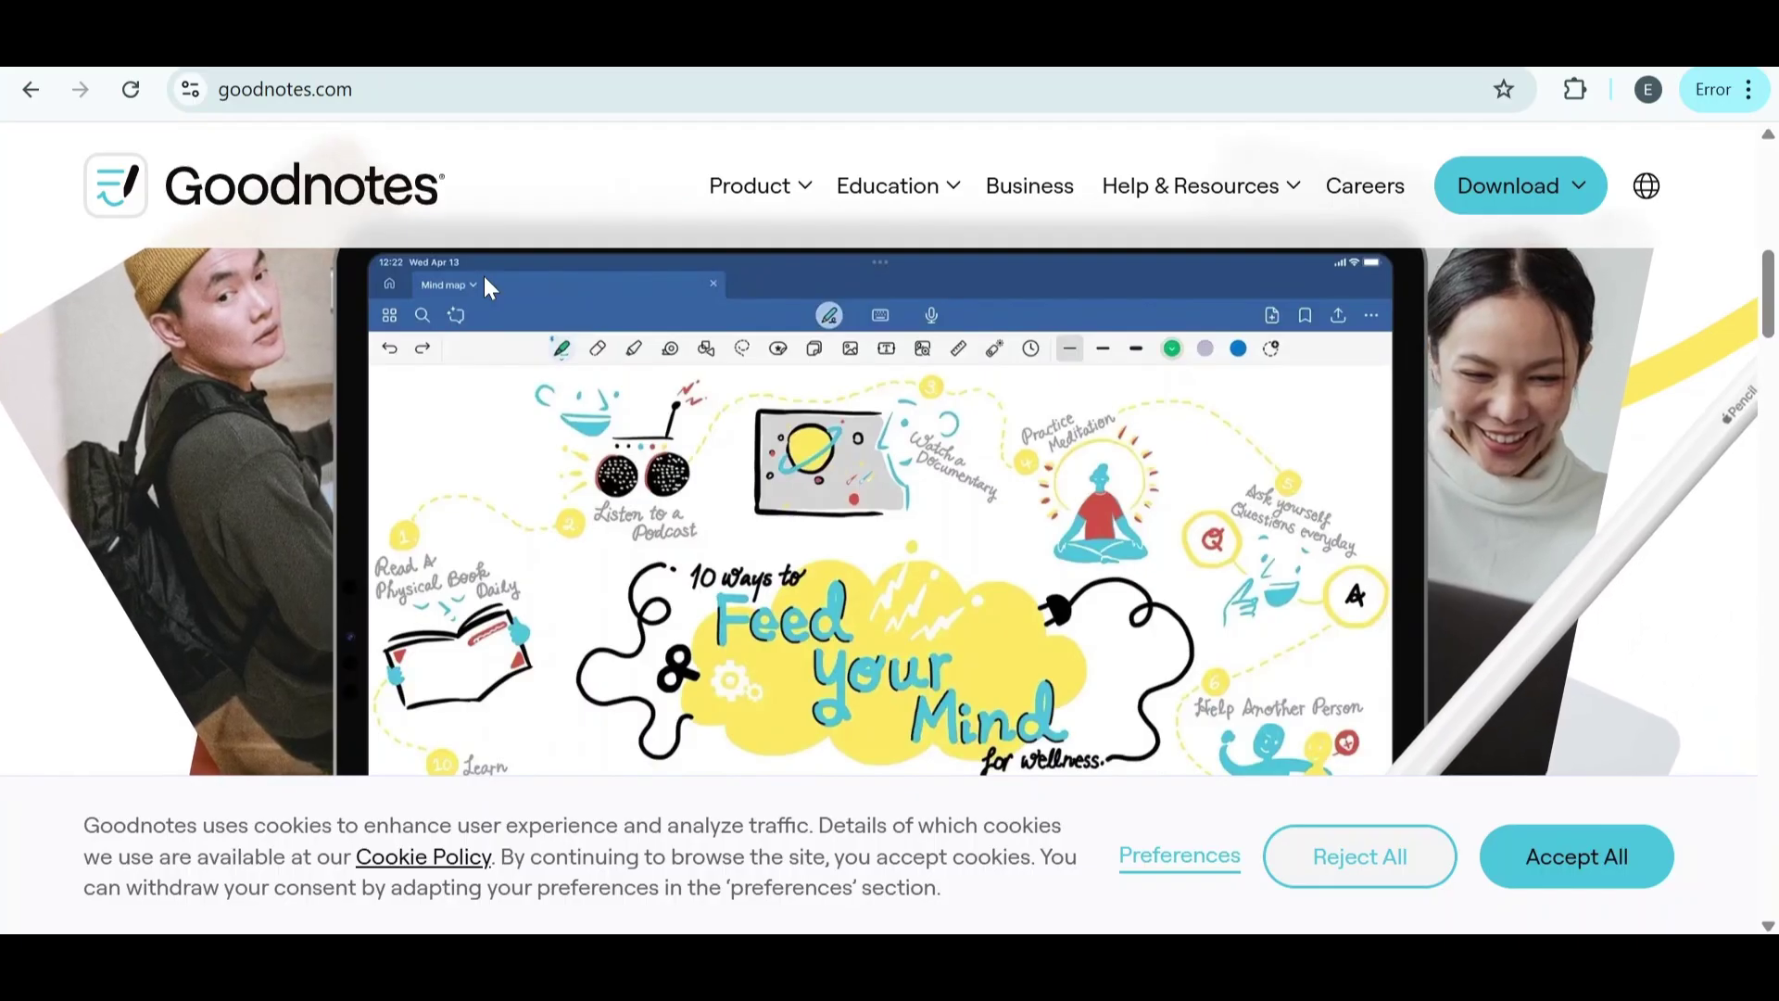
{"action": "scroll", "coordinate": [483, 287], "scroll_direction": "down", "scroll_amount": 1}
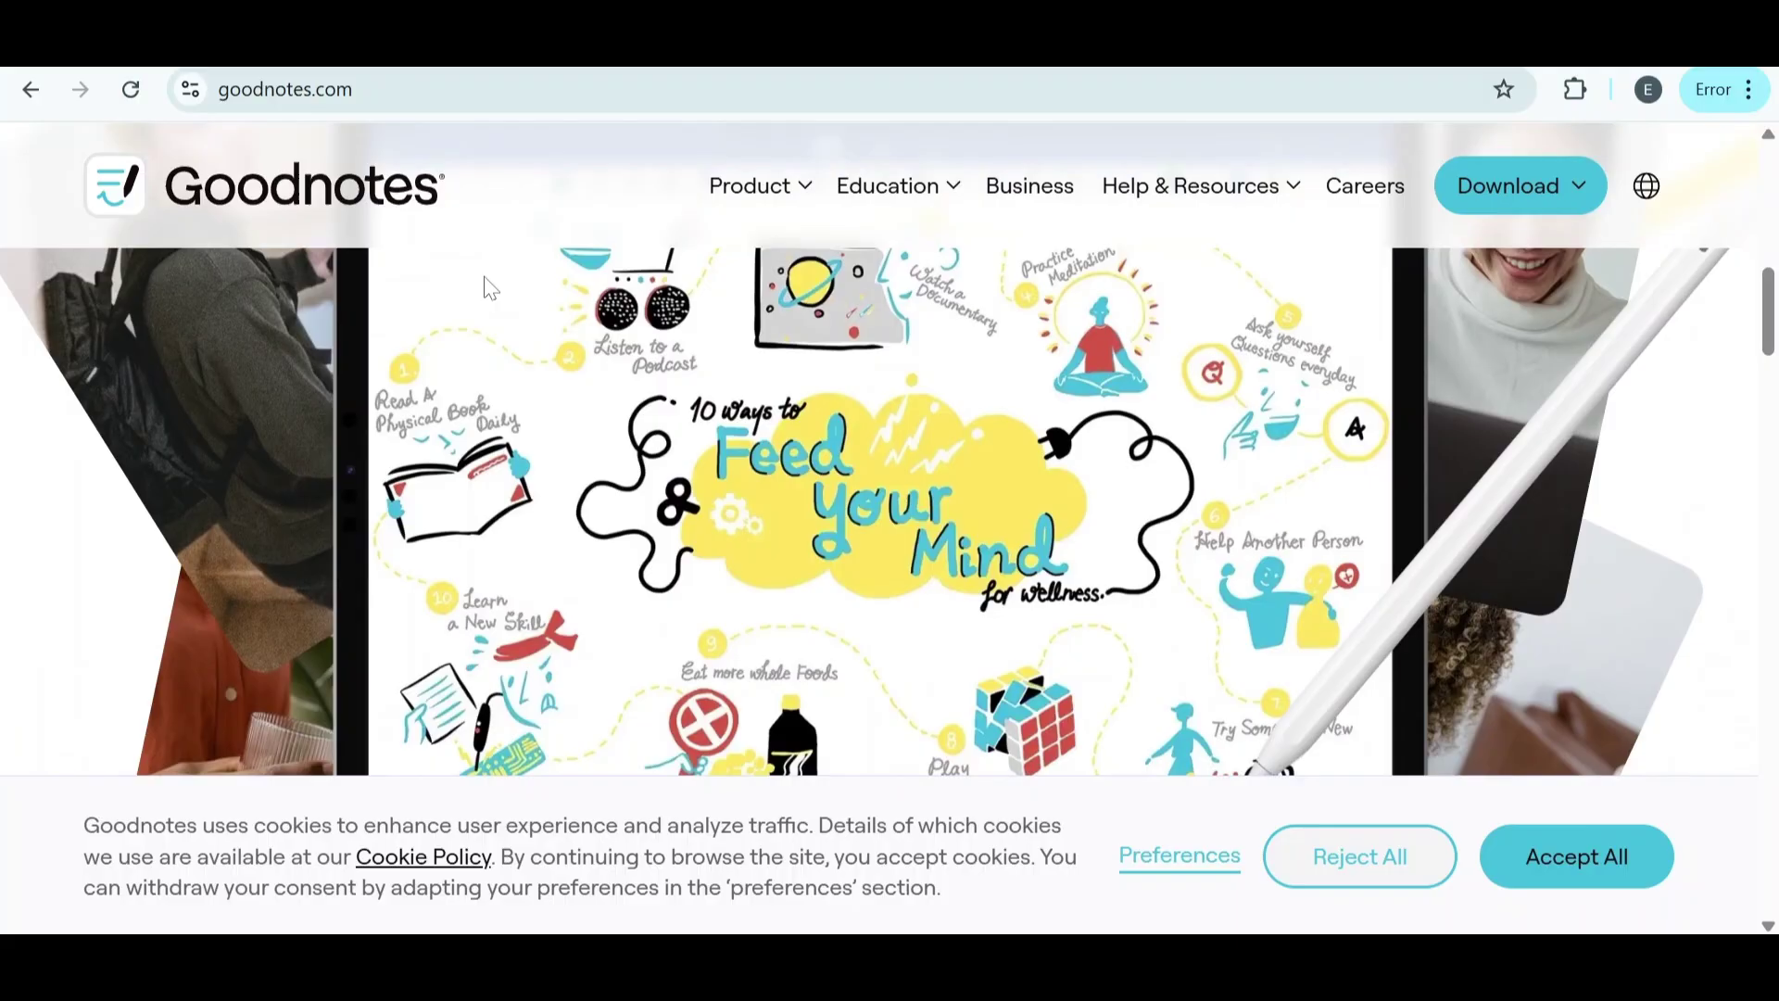
{"action": "scroll", "coordinate": [485, 287], "scroll_direction": "down", "scroll_amount": 2}
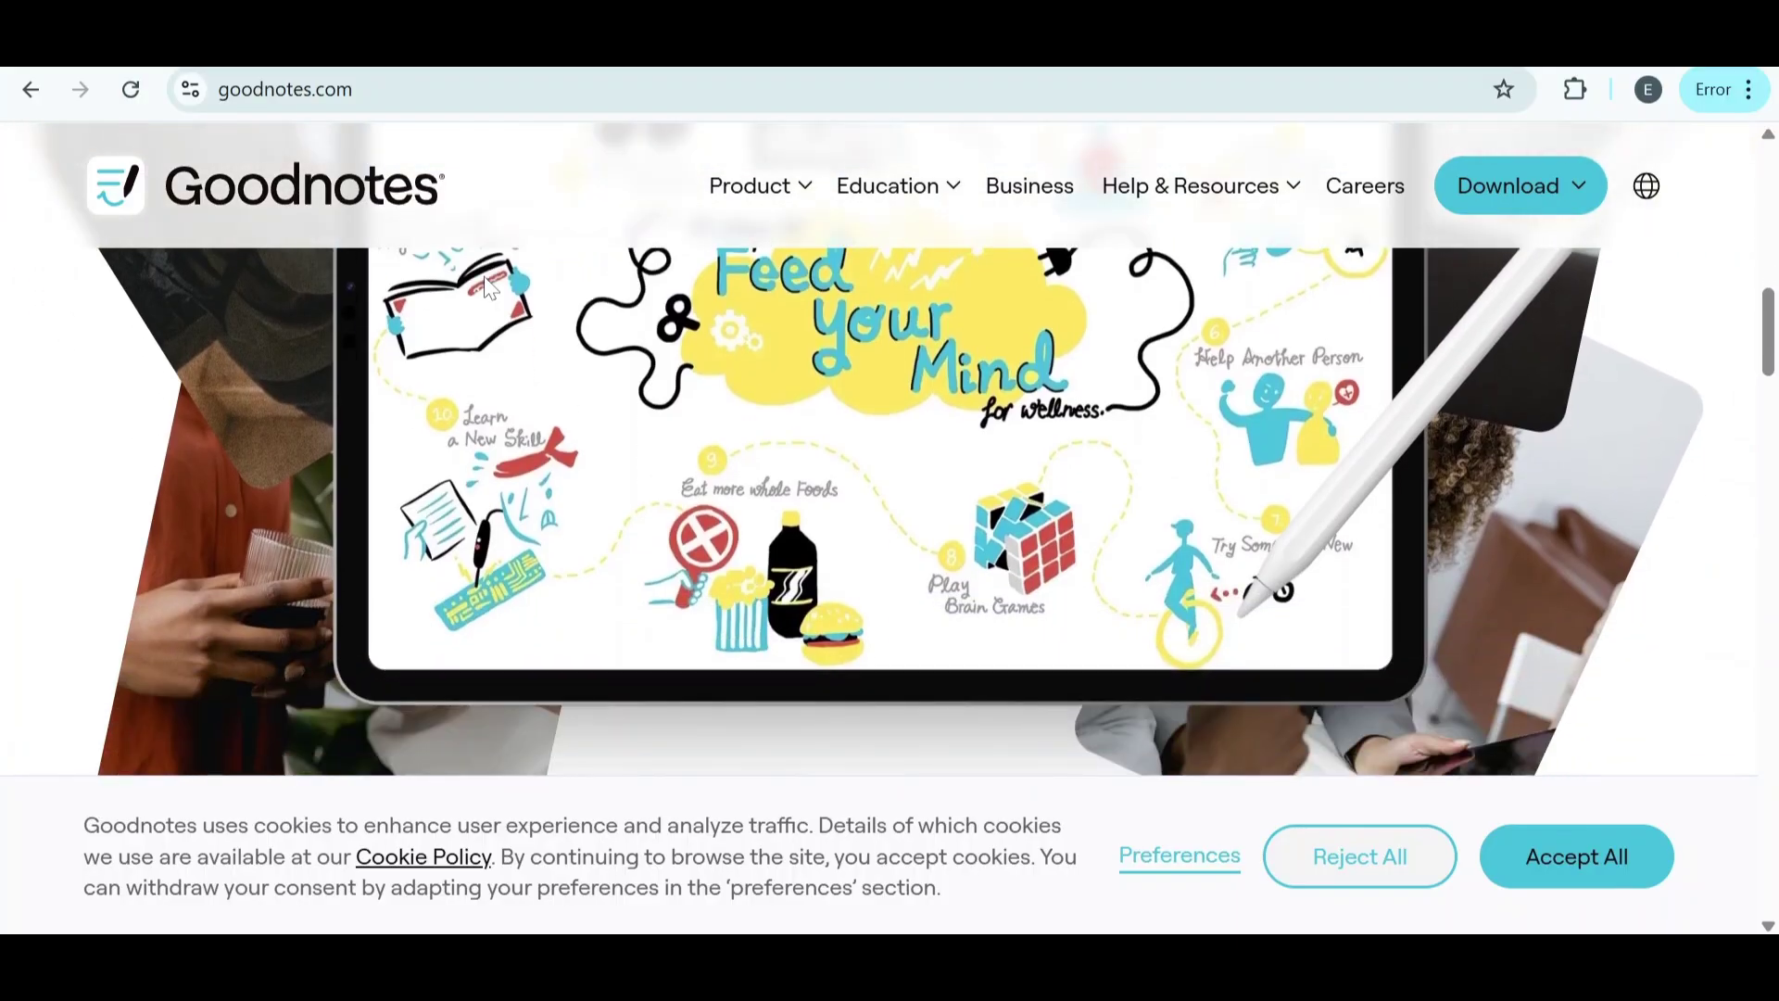
{"action": "scroll", "coordinate": [487, 286], "scroll_direction": "down", "scroll_amount": 2}
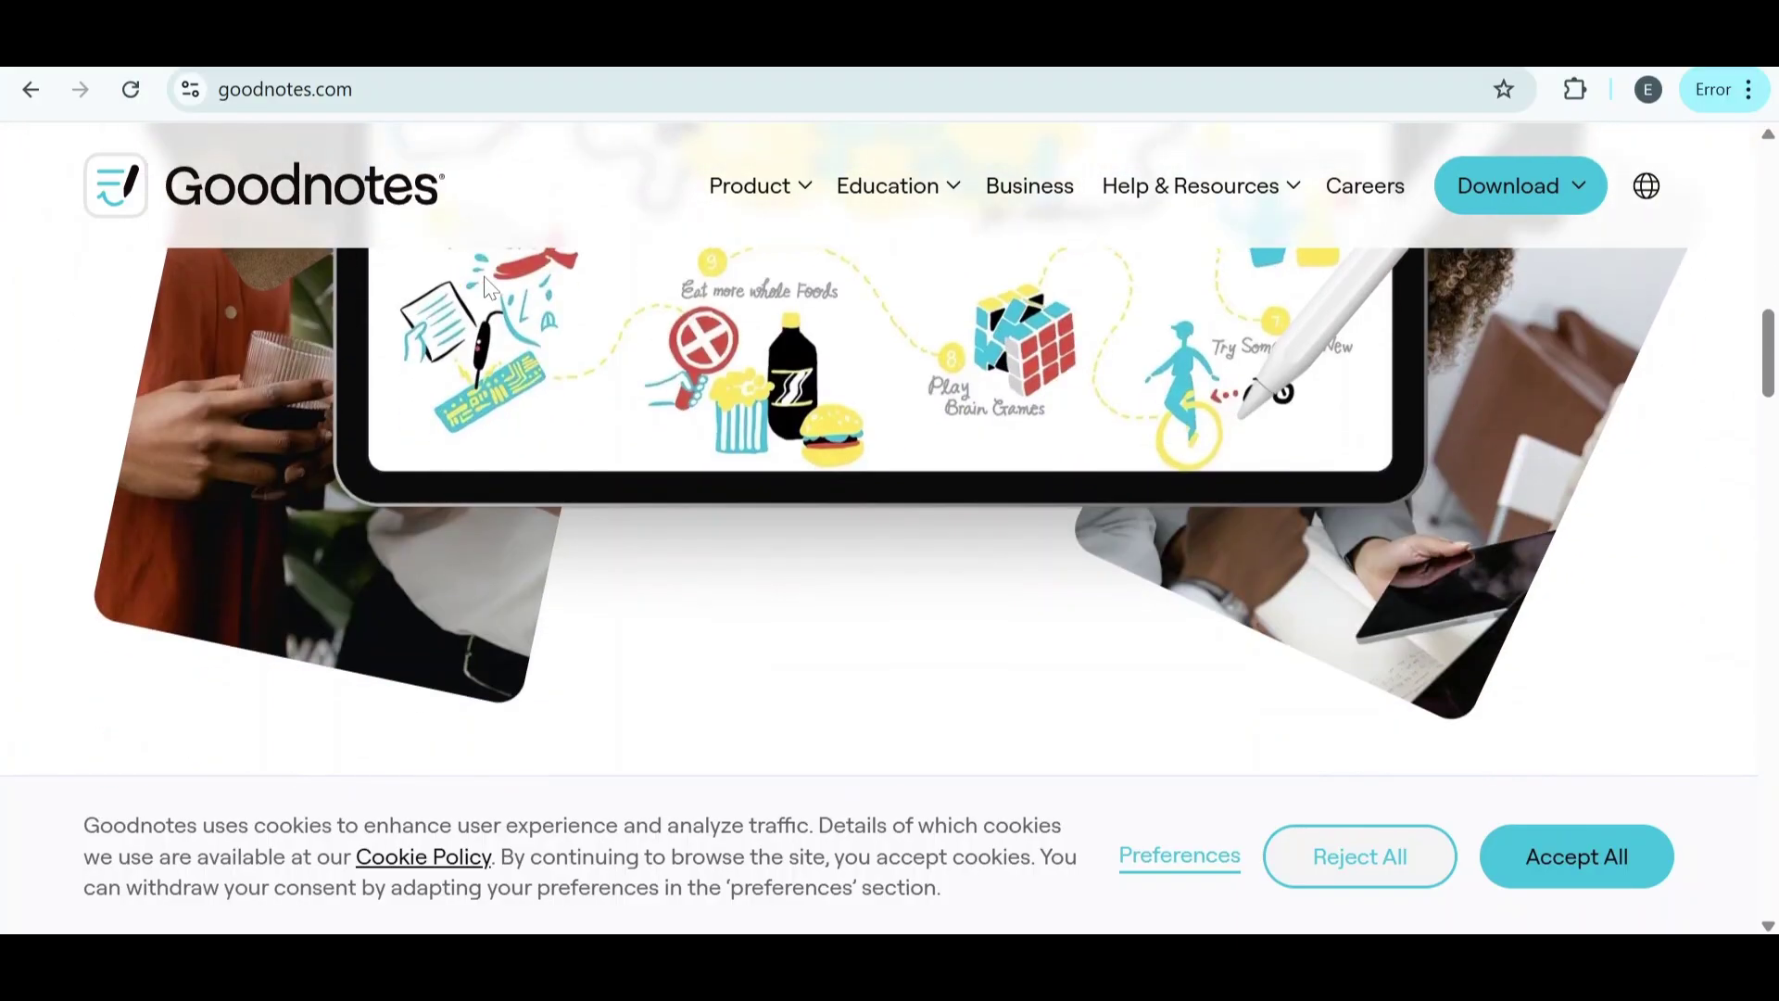
{"action": "scroll", "coordinate": [485, 287], "scroll_direction": "down", "scroll_amount": 2}
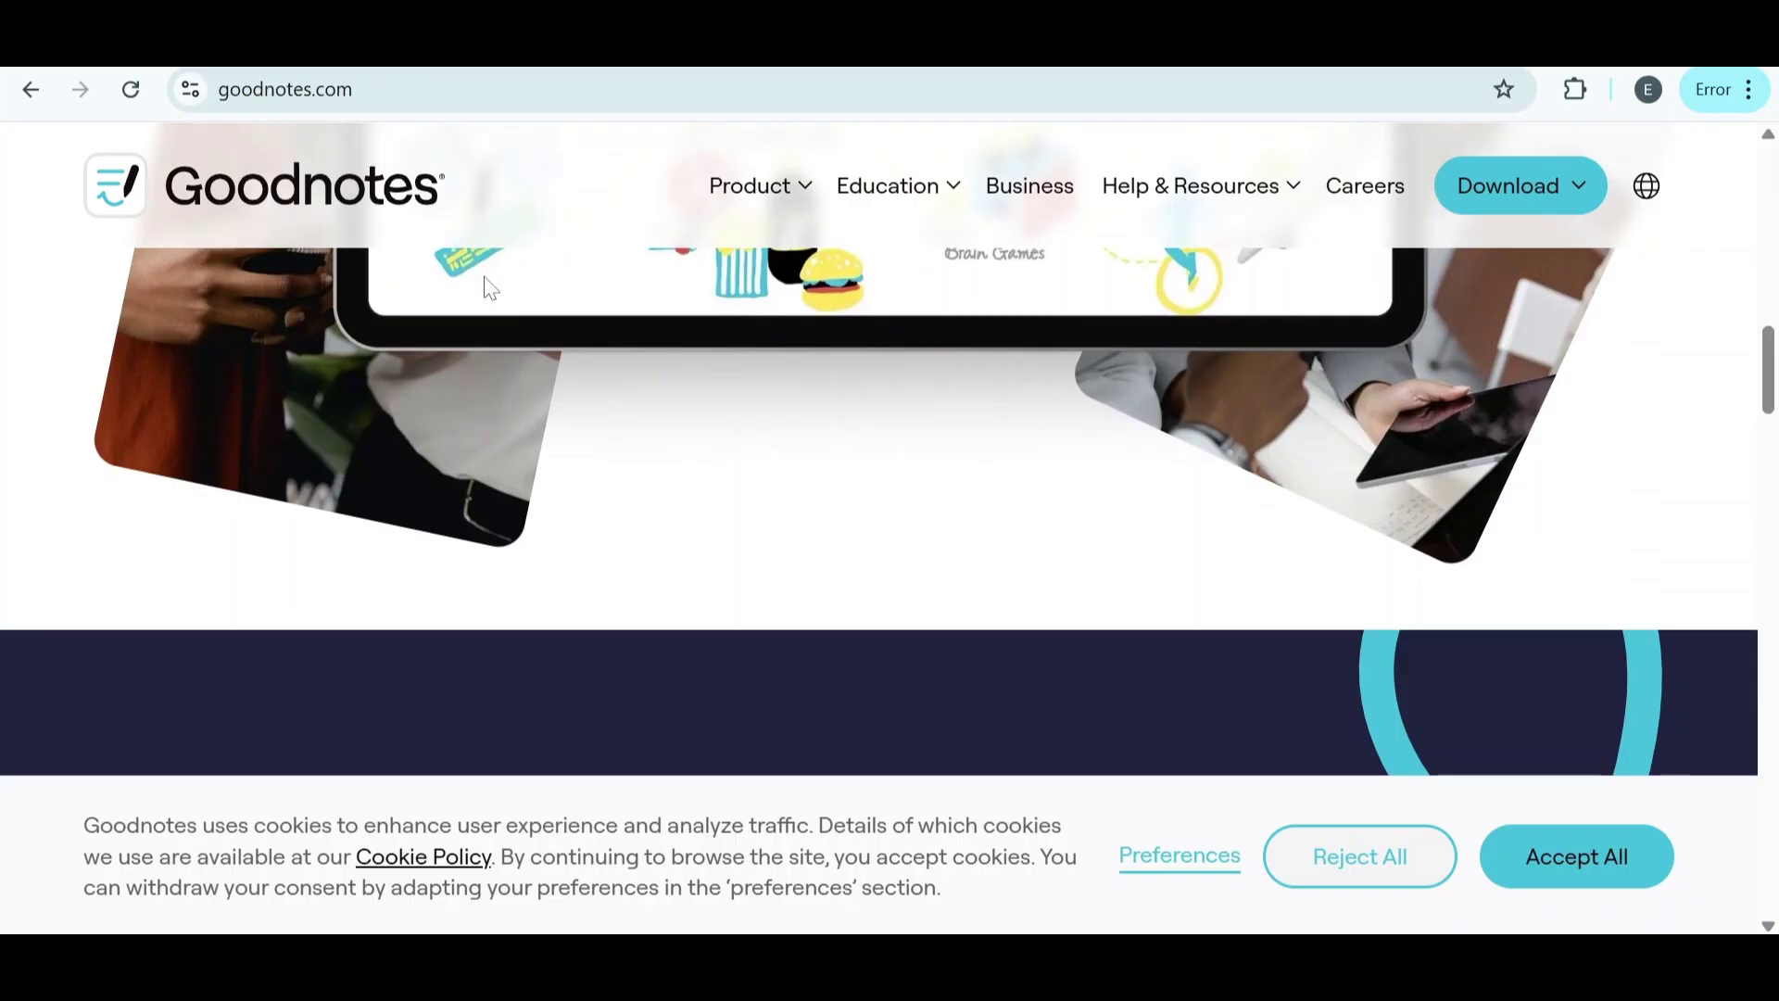
{"action": "scroll", "coordinate": [487, 286], "scroll_direction": "down", "scroll_amount": 2}
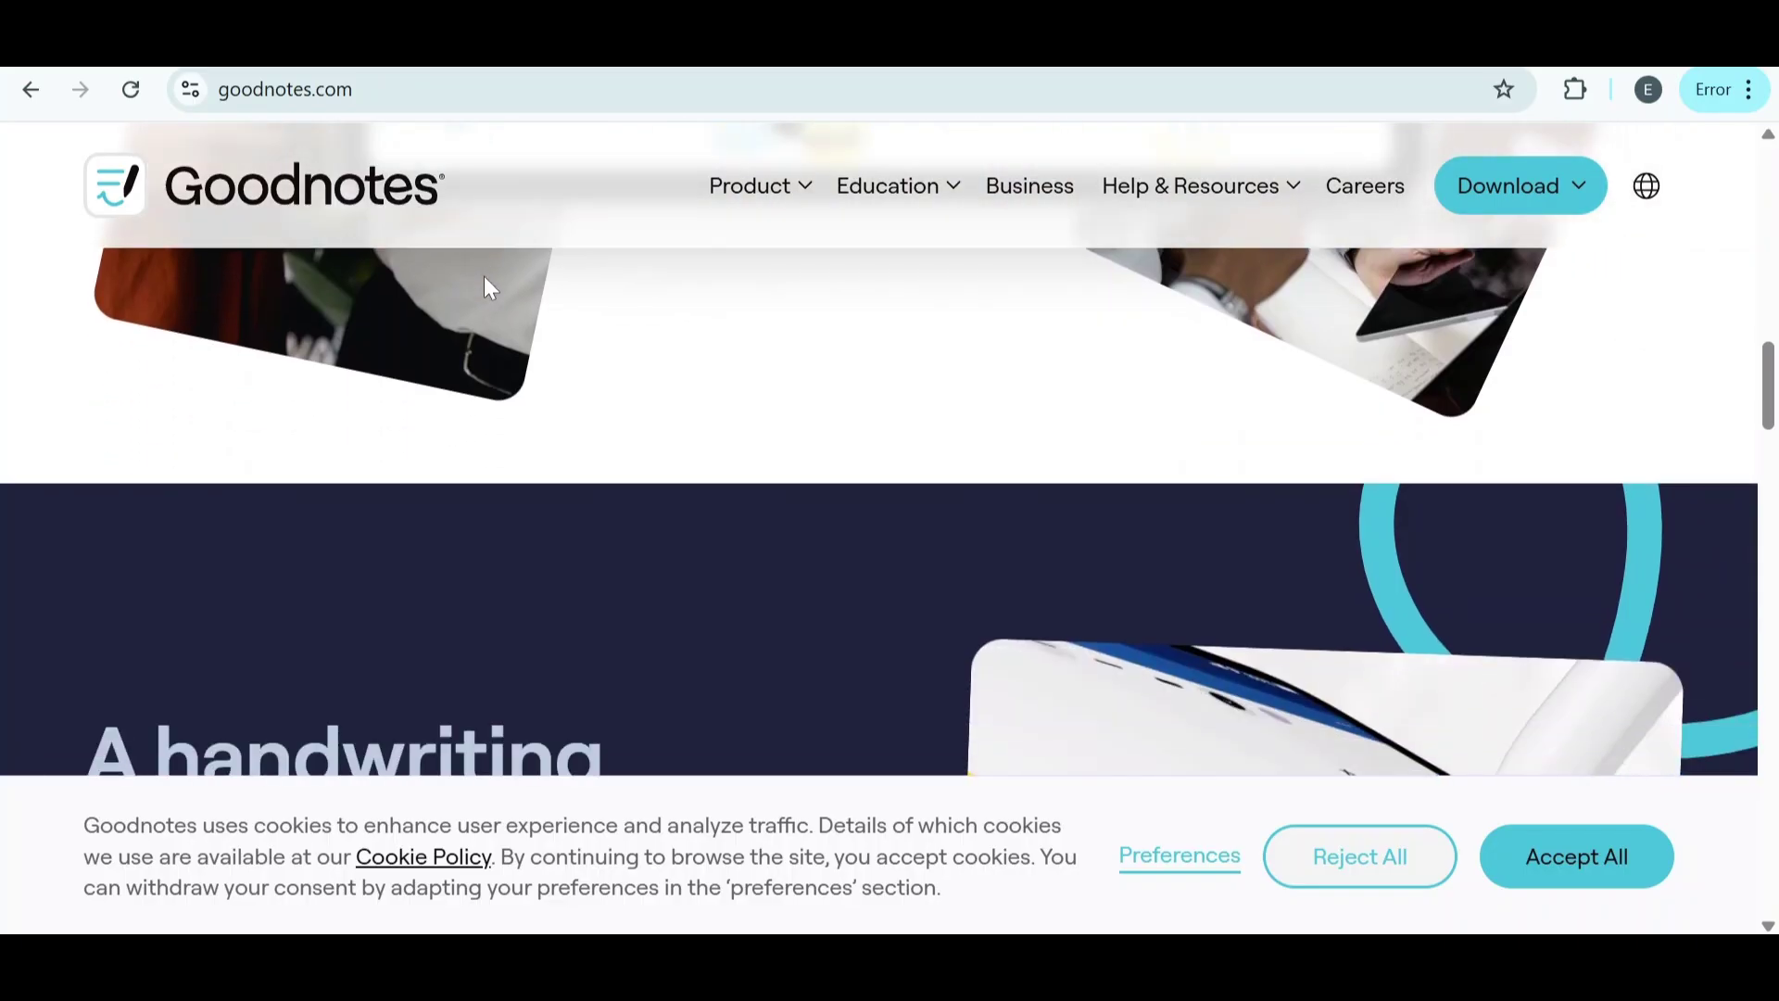
{"action": "scroll", "coordinate": [487, 287], "scroll_direction": "down", "scroll_amount": 2}
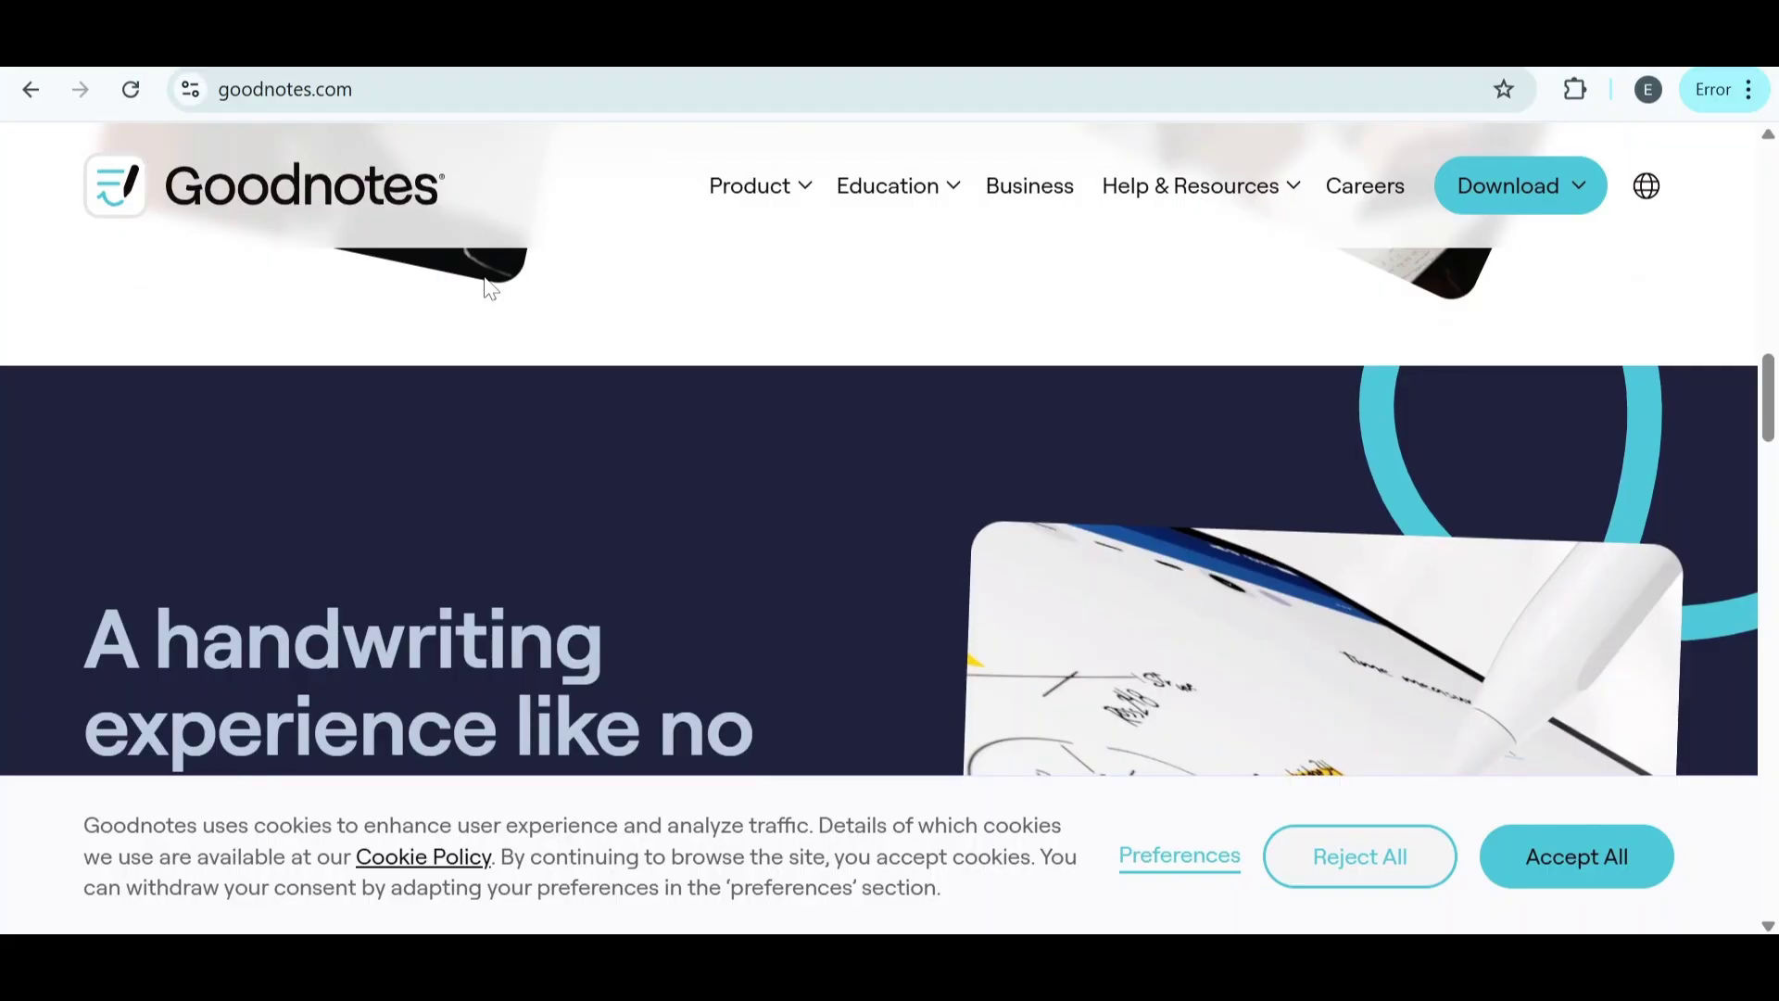
{"action": "scroll", "coordinate": [487, 286], "scroll_direction": "down", "scroll_amount": 1}
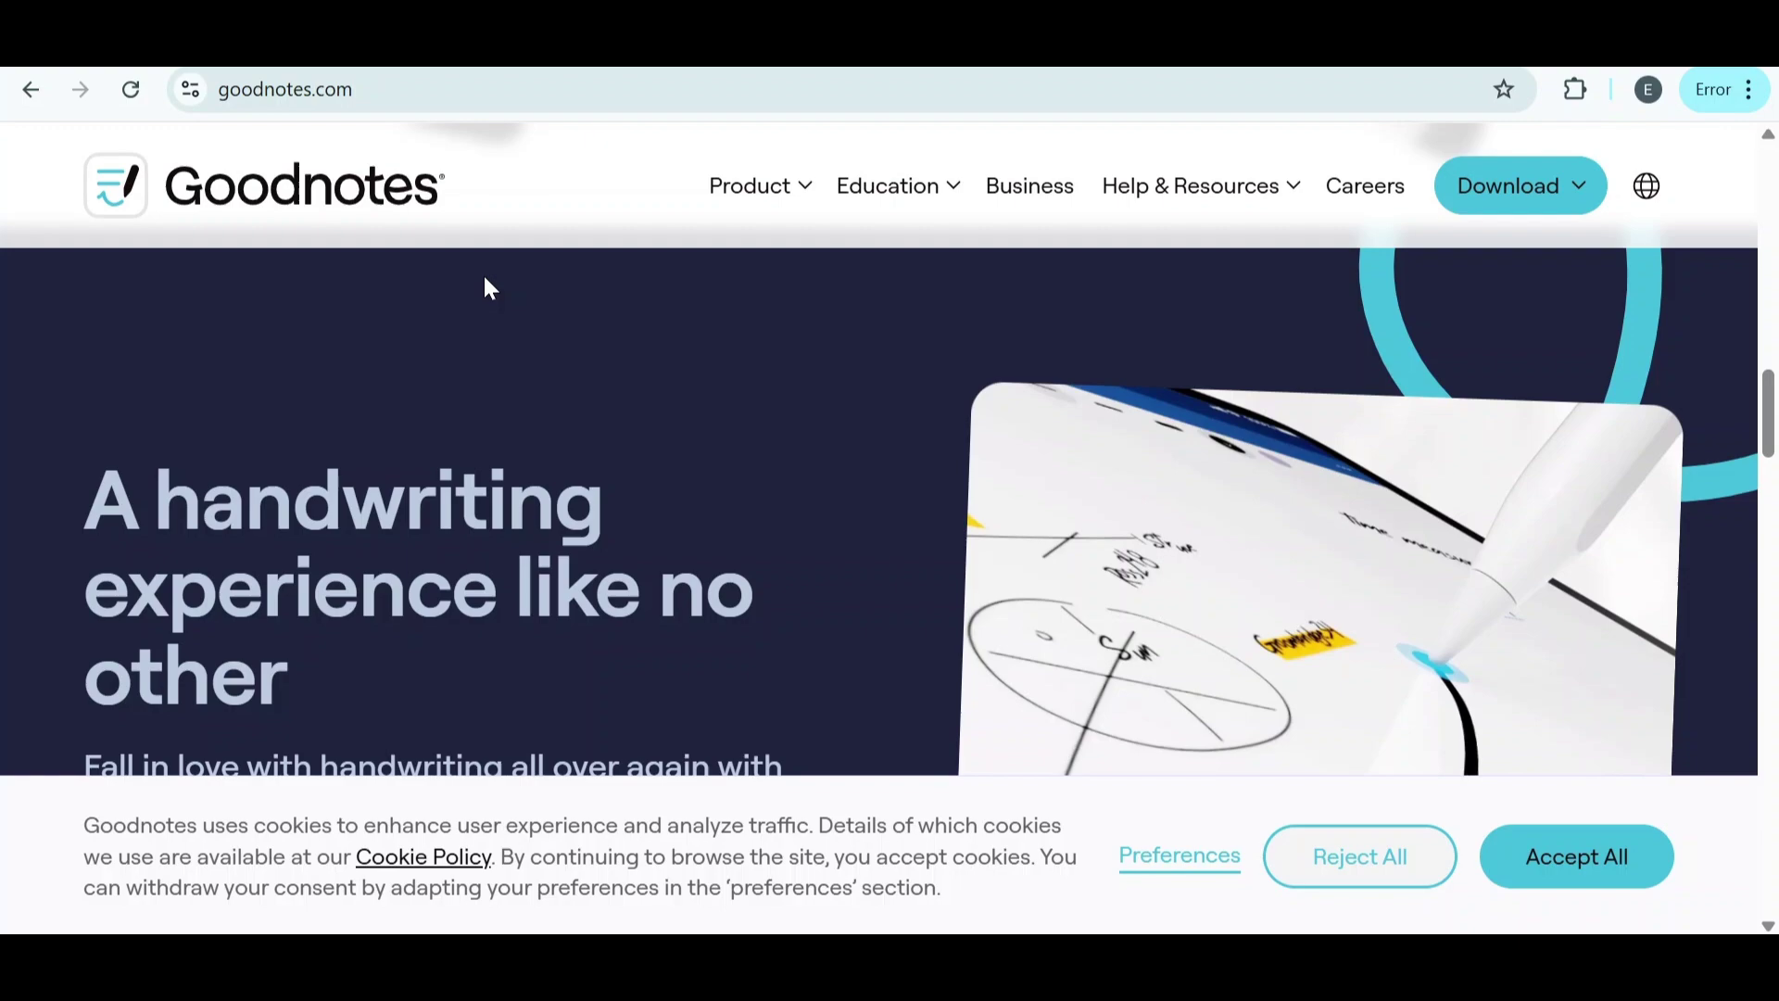
{"action": "scroll", "coordinate": [485, 288], "scroll_direction": "down", "scroll_amount": 2}
{"action": "scroll", "coordinate": [484, 287], "scroll_direction": "down", "scroll_amount": 1}
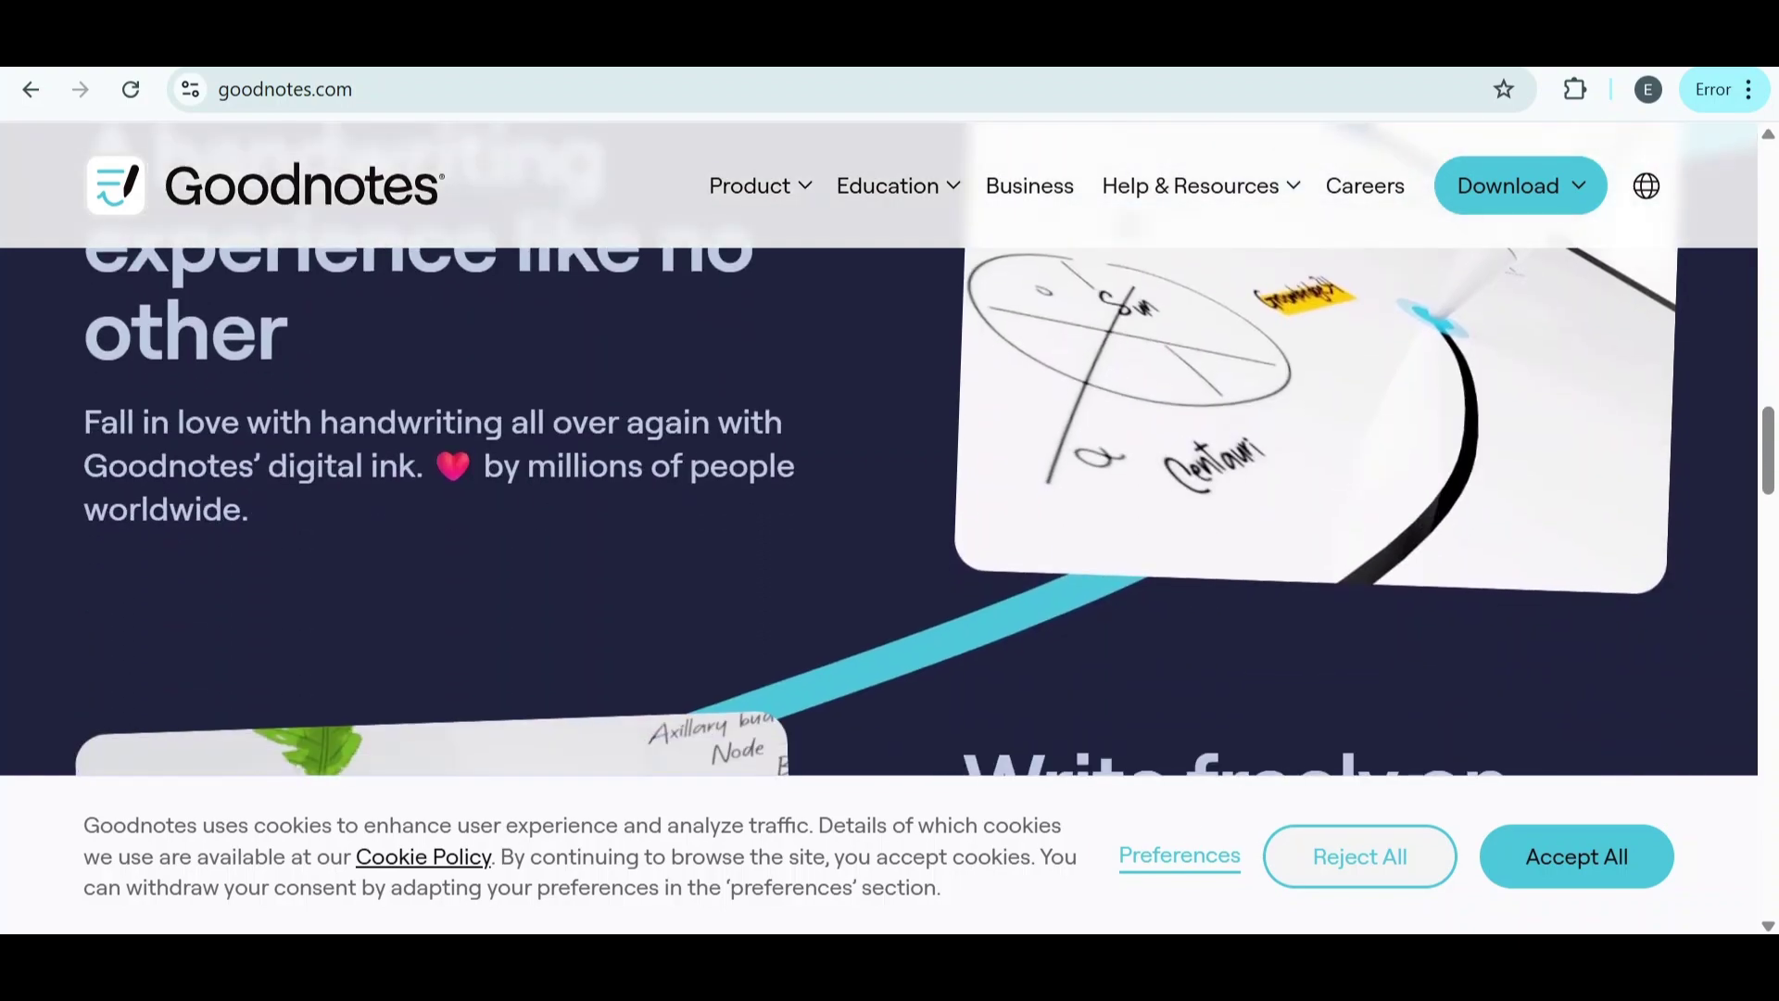
{"action": "scroll", "coordinate": [484, 286], "scroll_direction": "down", "scroll_amount": 1}
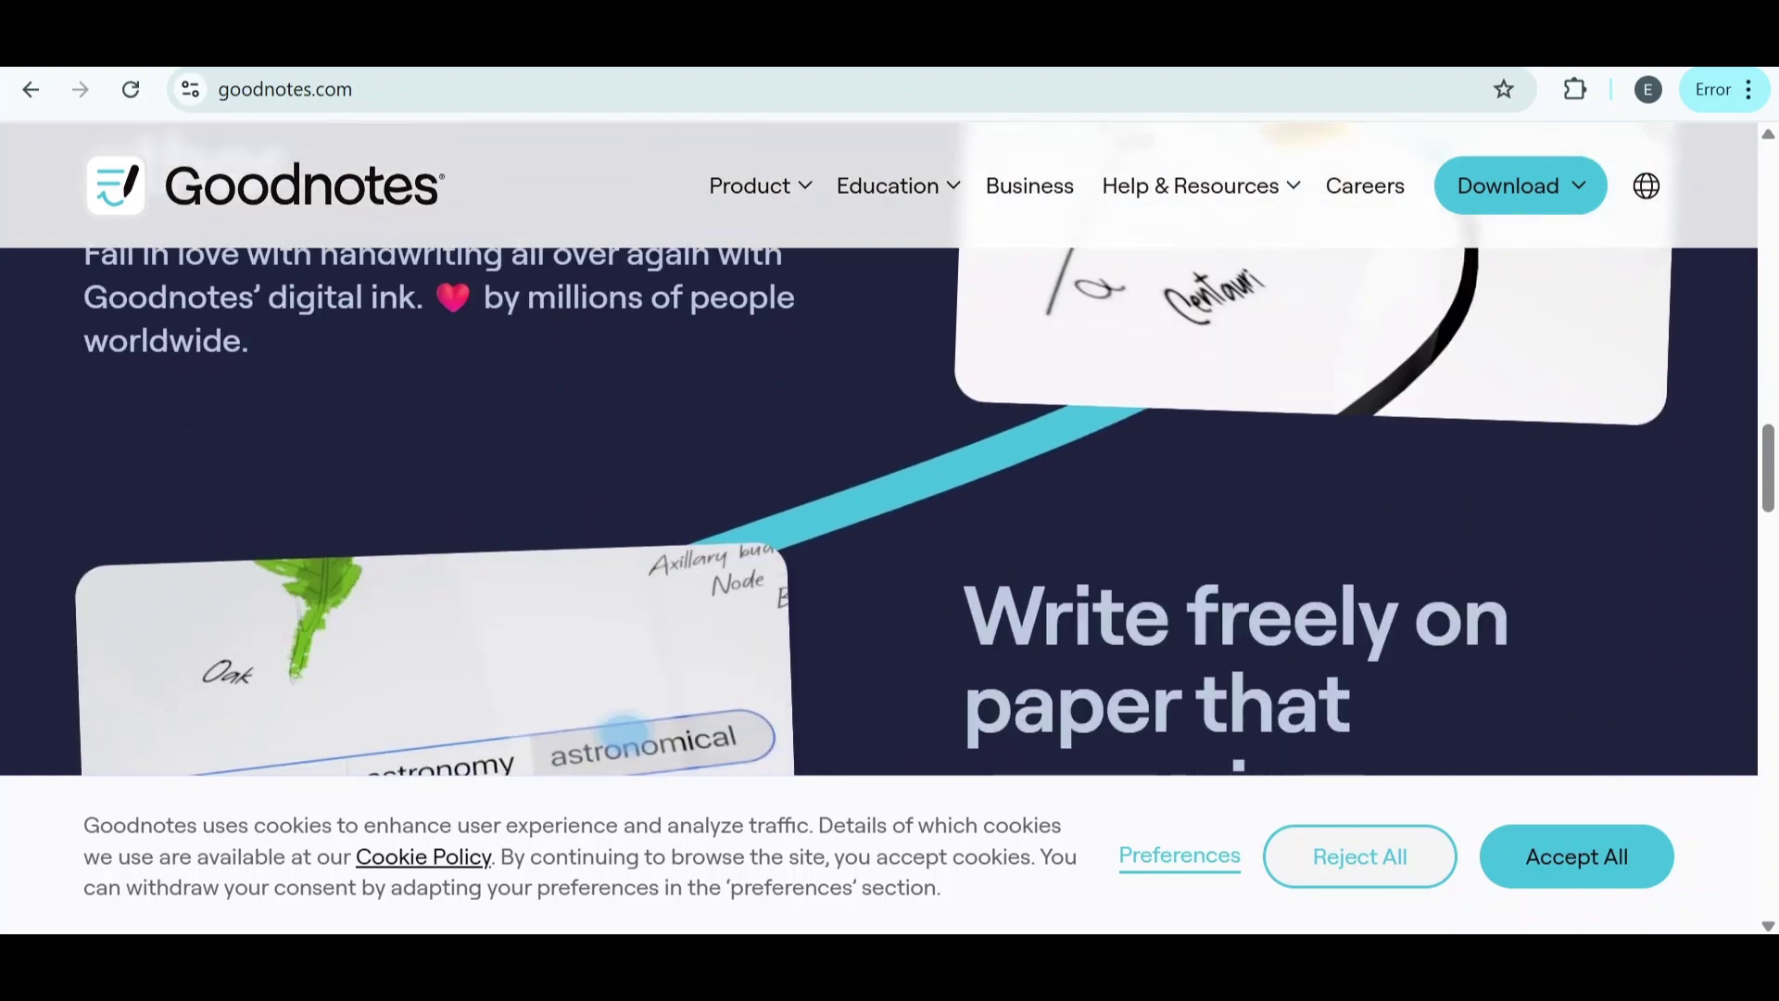
{"action": "scroll", "coordinate": [890, 487], "scroll_direction": "down", "scroll_amount": 2}
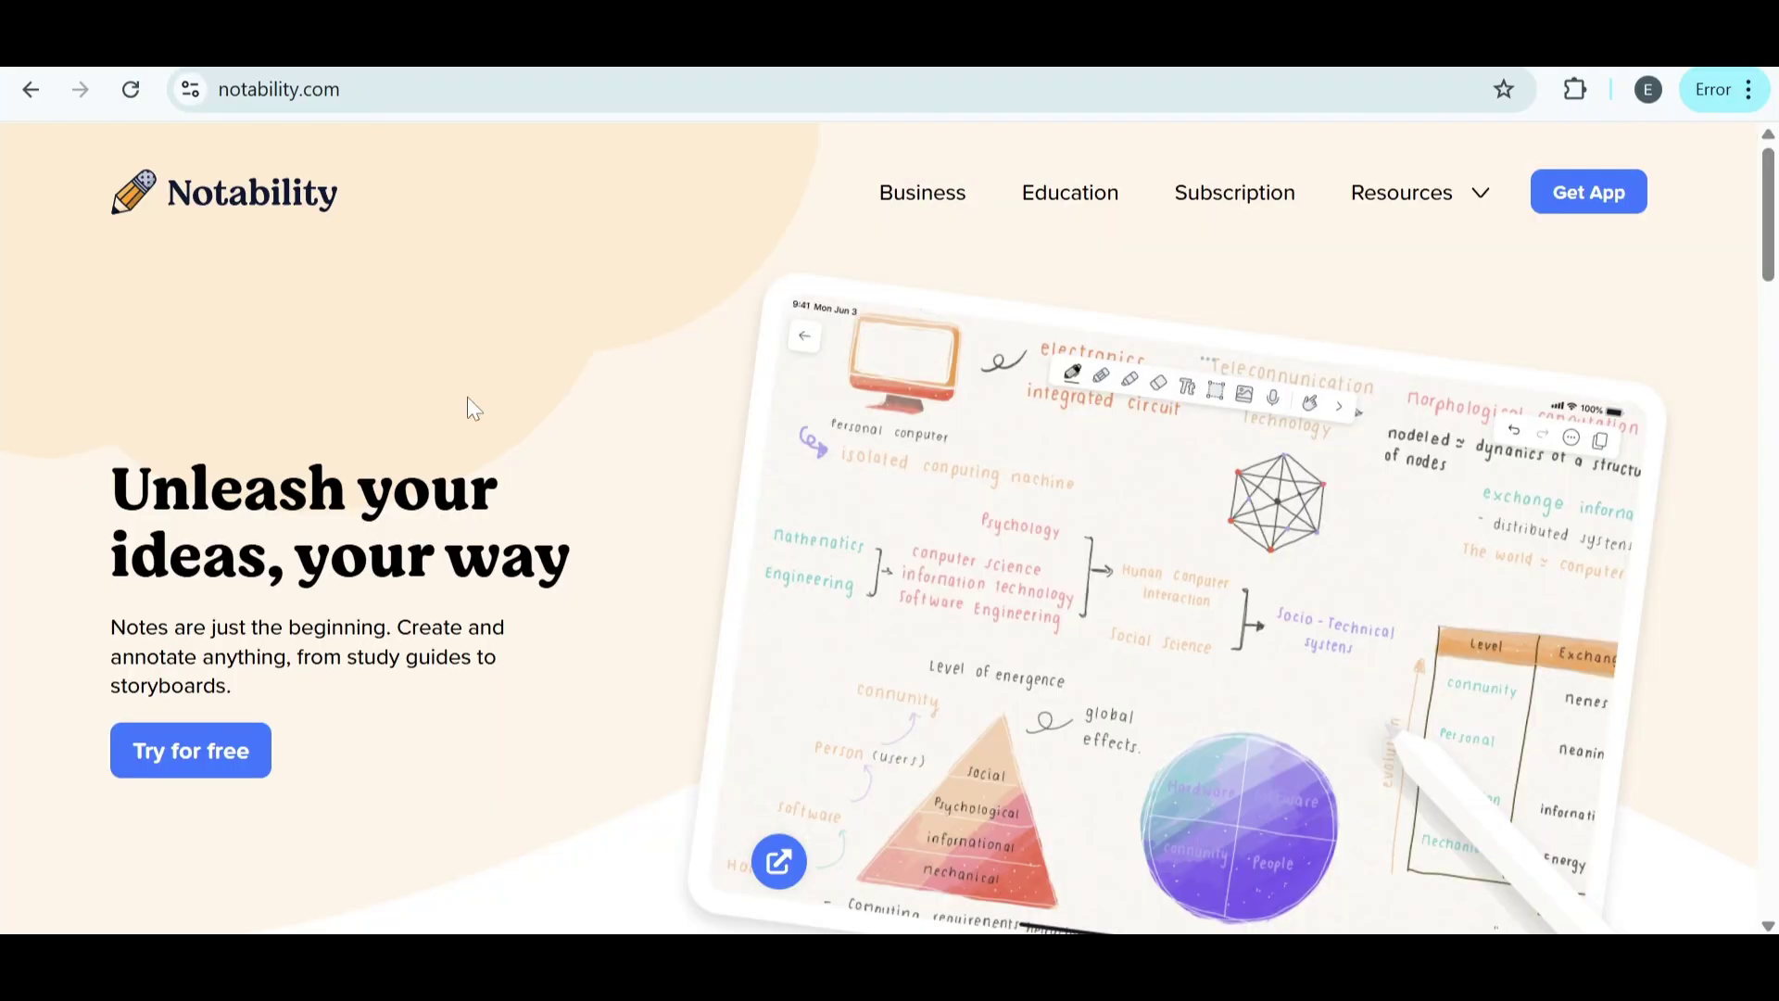
{"action": "scroll", "coordinate": [530, 547], "scroll_direction": "down", "scroll_amount": 1}
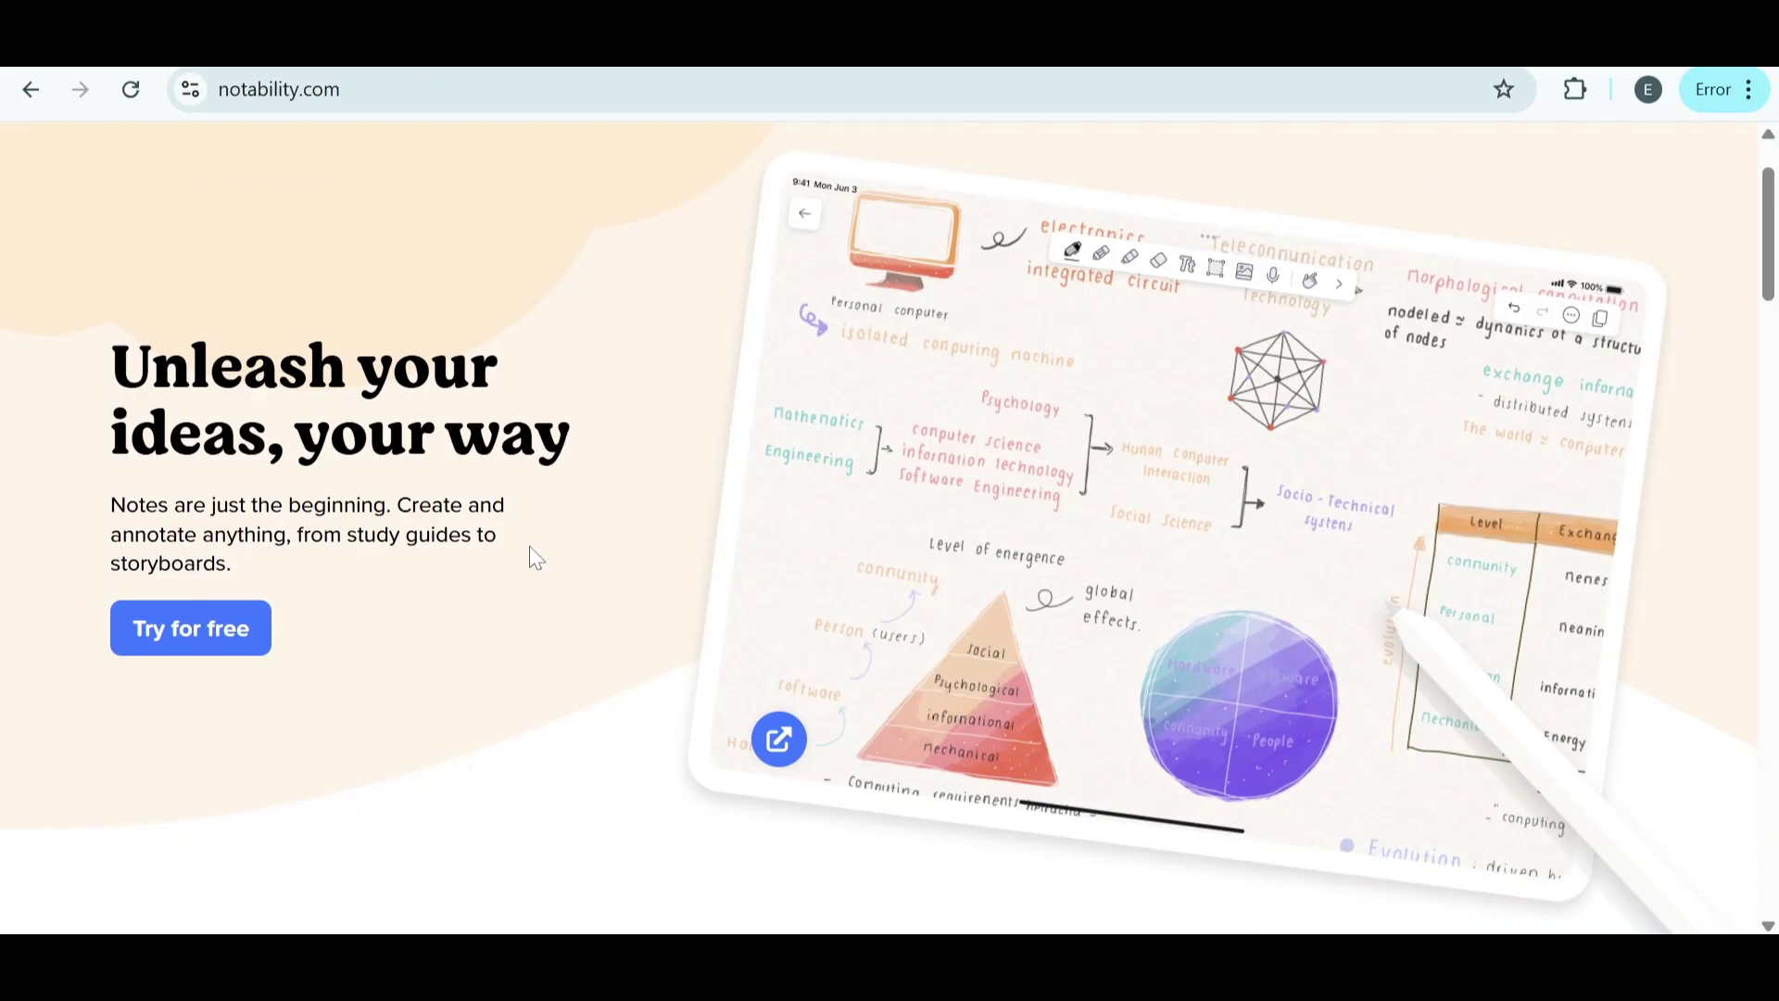
{"action": "scroll", "coordinate": [530, 557], "scroll_direction": "down", "scroll_amount": 2}
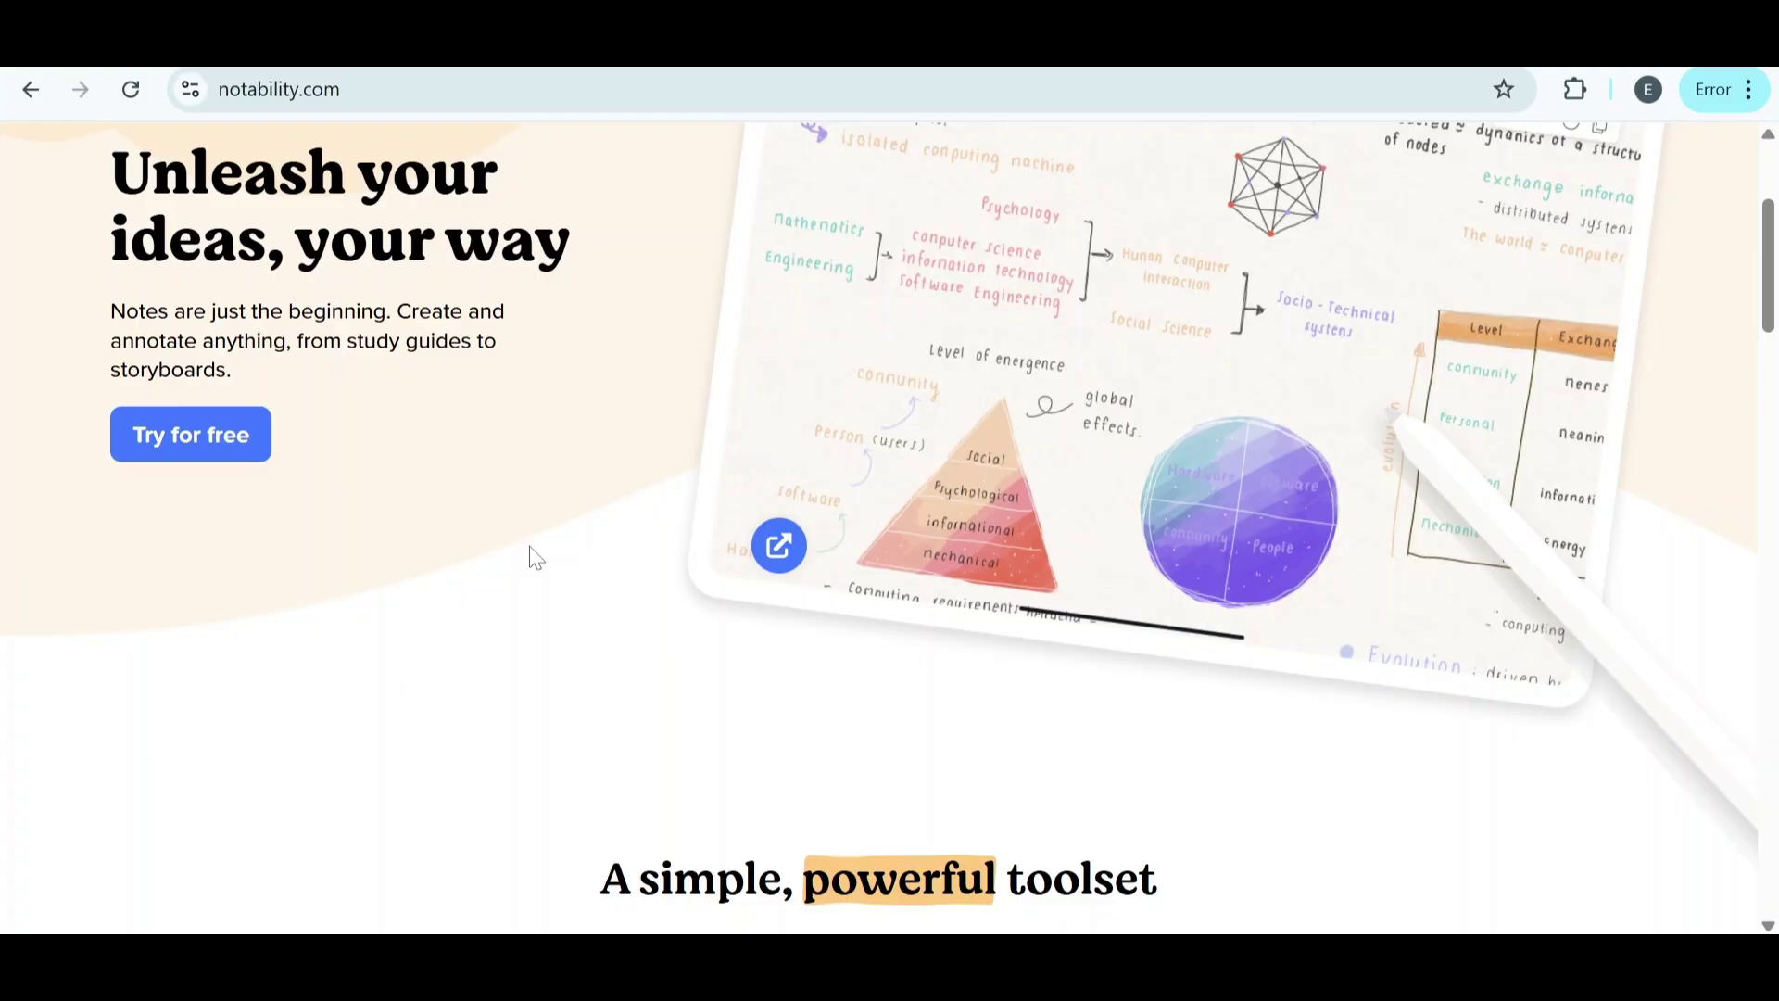
{"action": "scroll", "coordinate": [530, 556], "scroll_direction": "down", "scroll_amount": 2}
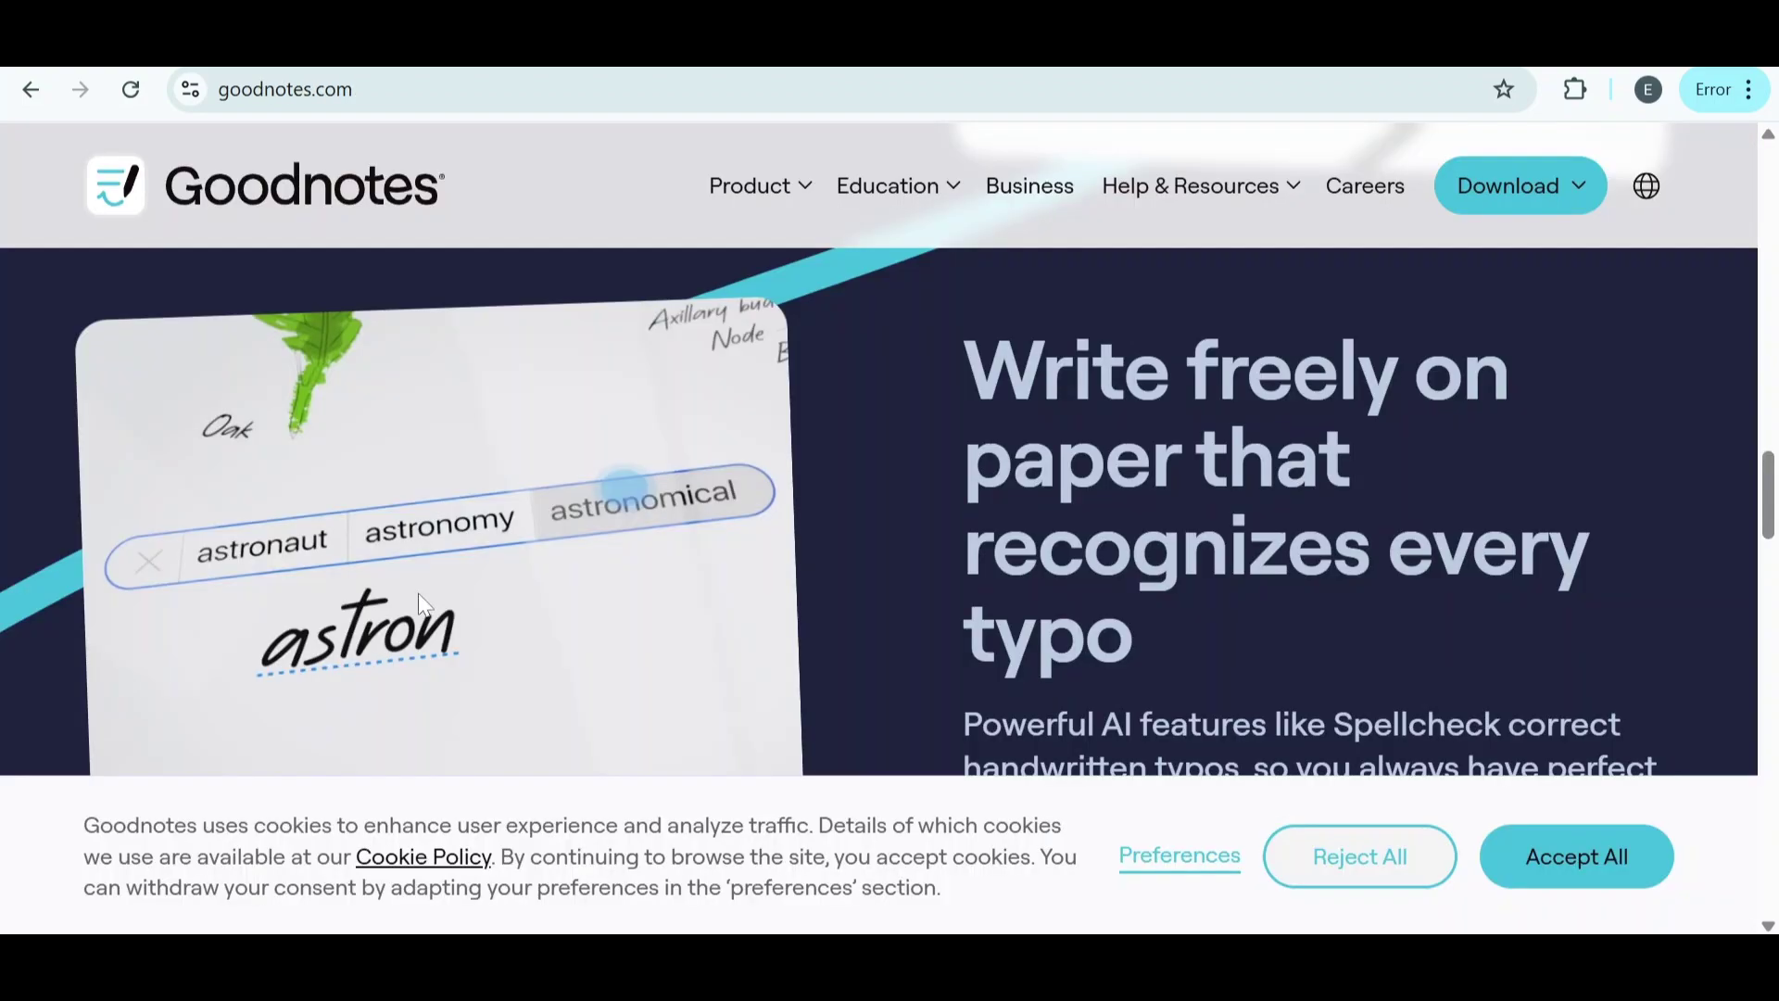
{"action": "scroll", "coordinate": [416, 608], "scroll_direction": "down", "scroll_amount": 1}
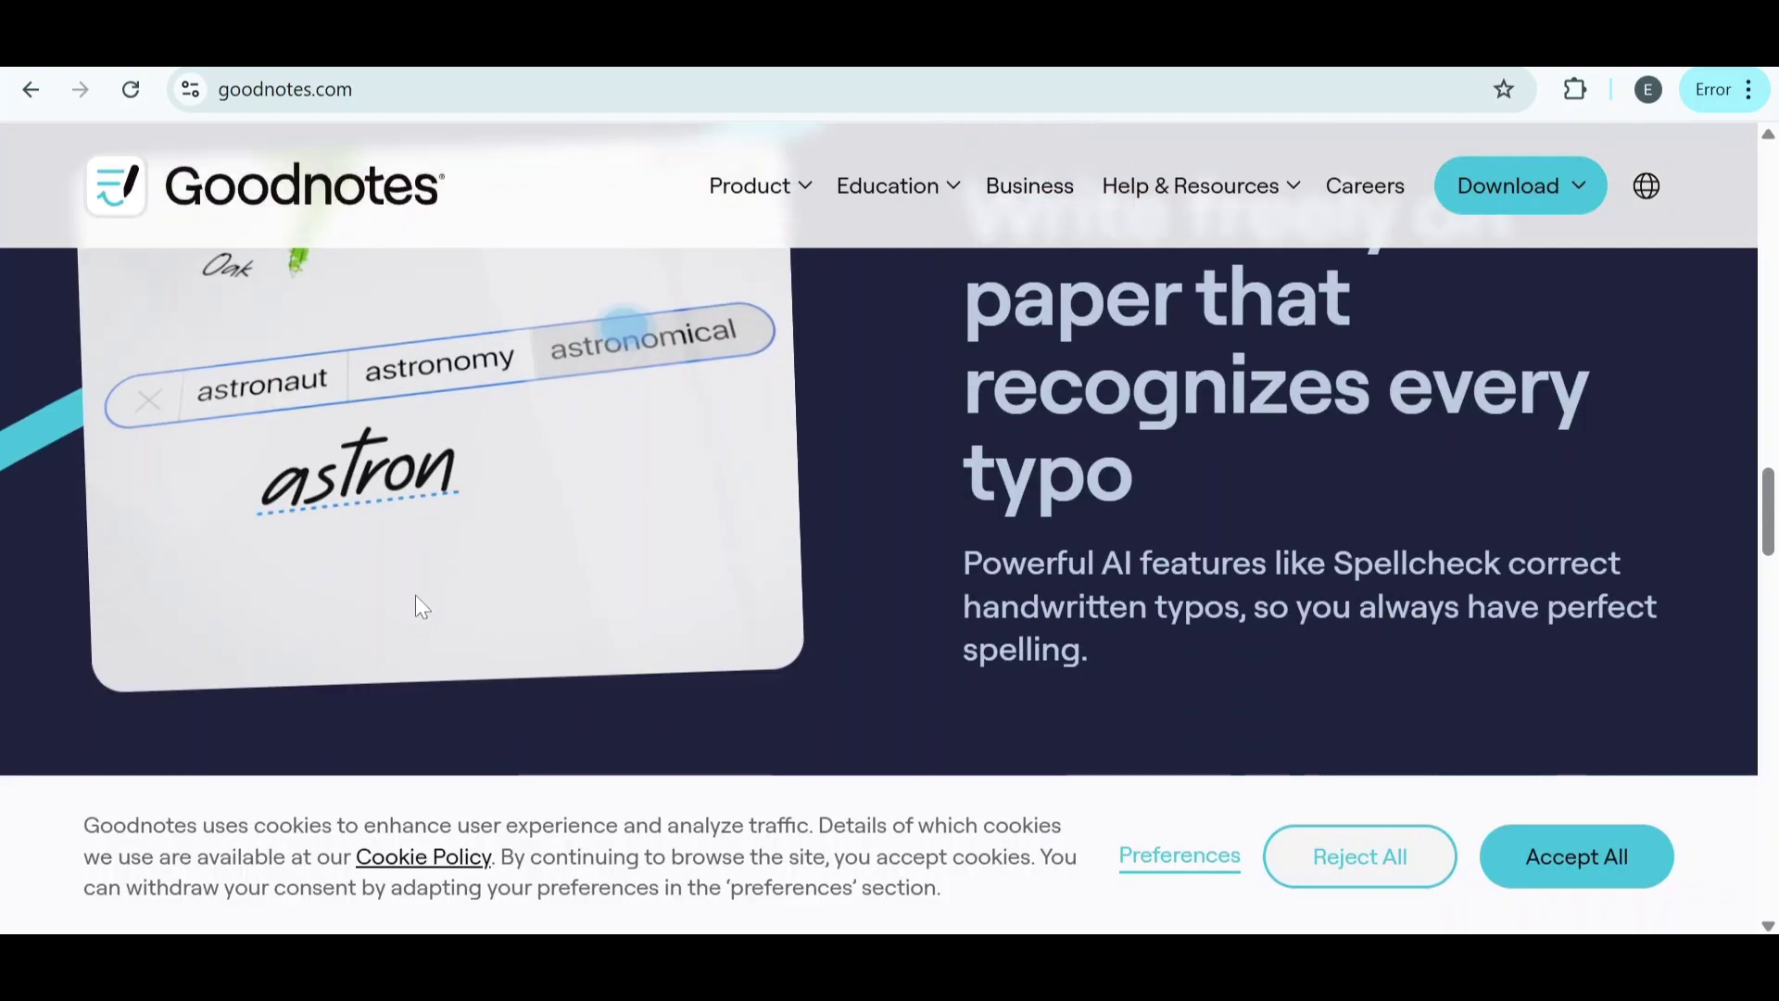
{"action": "scroll", "coordinate": [416, 608], "scroll_direction": "down", "scroll_amount": 2}
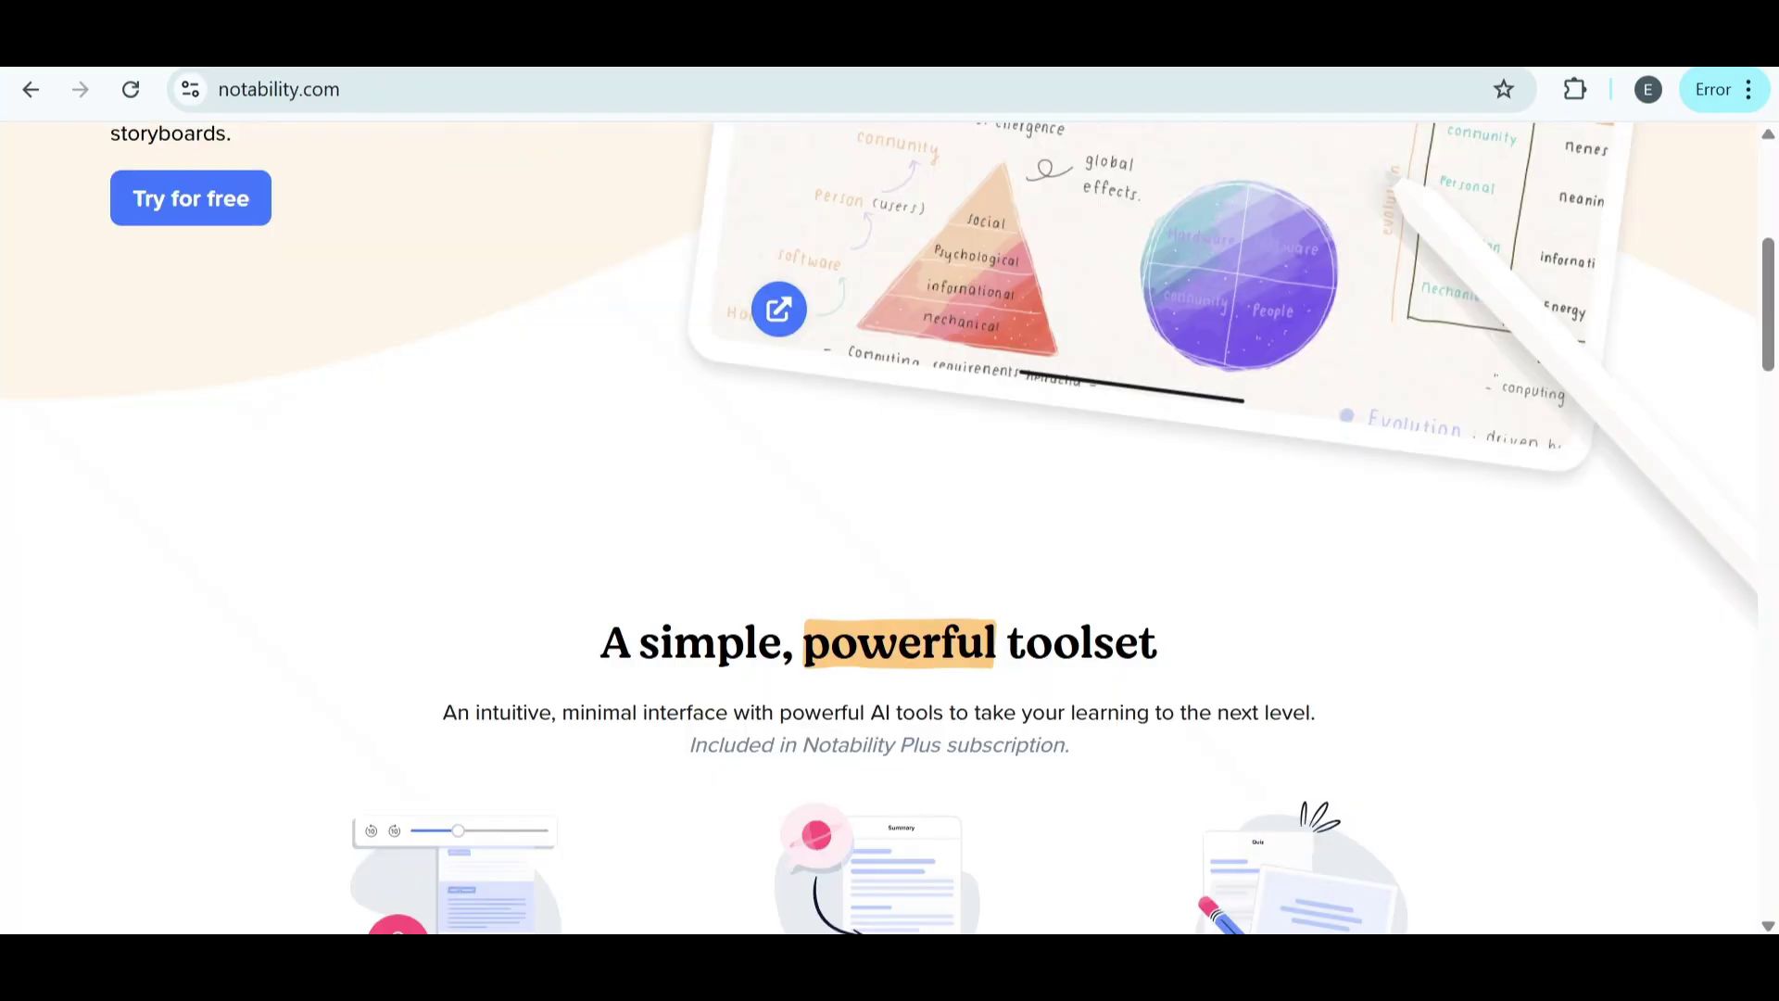
{"action": "scroll", "coordinate": [239, 503], "scroll_direction": "down", "scroll_amount": 2}
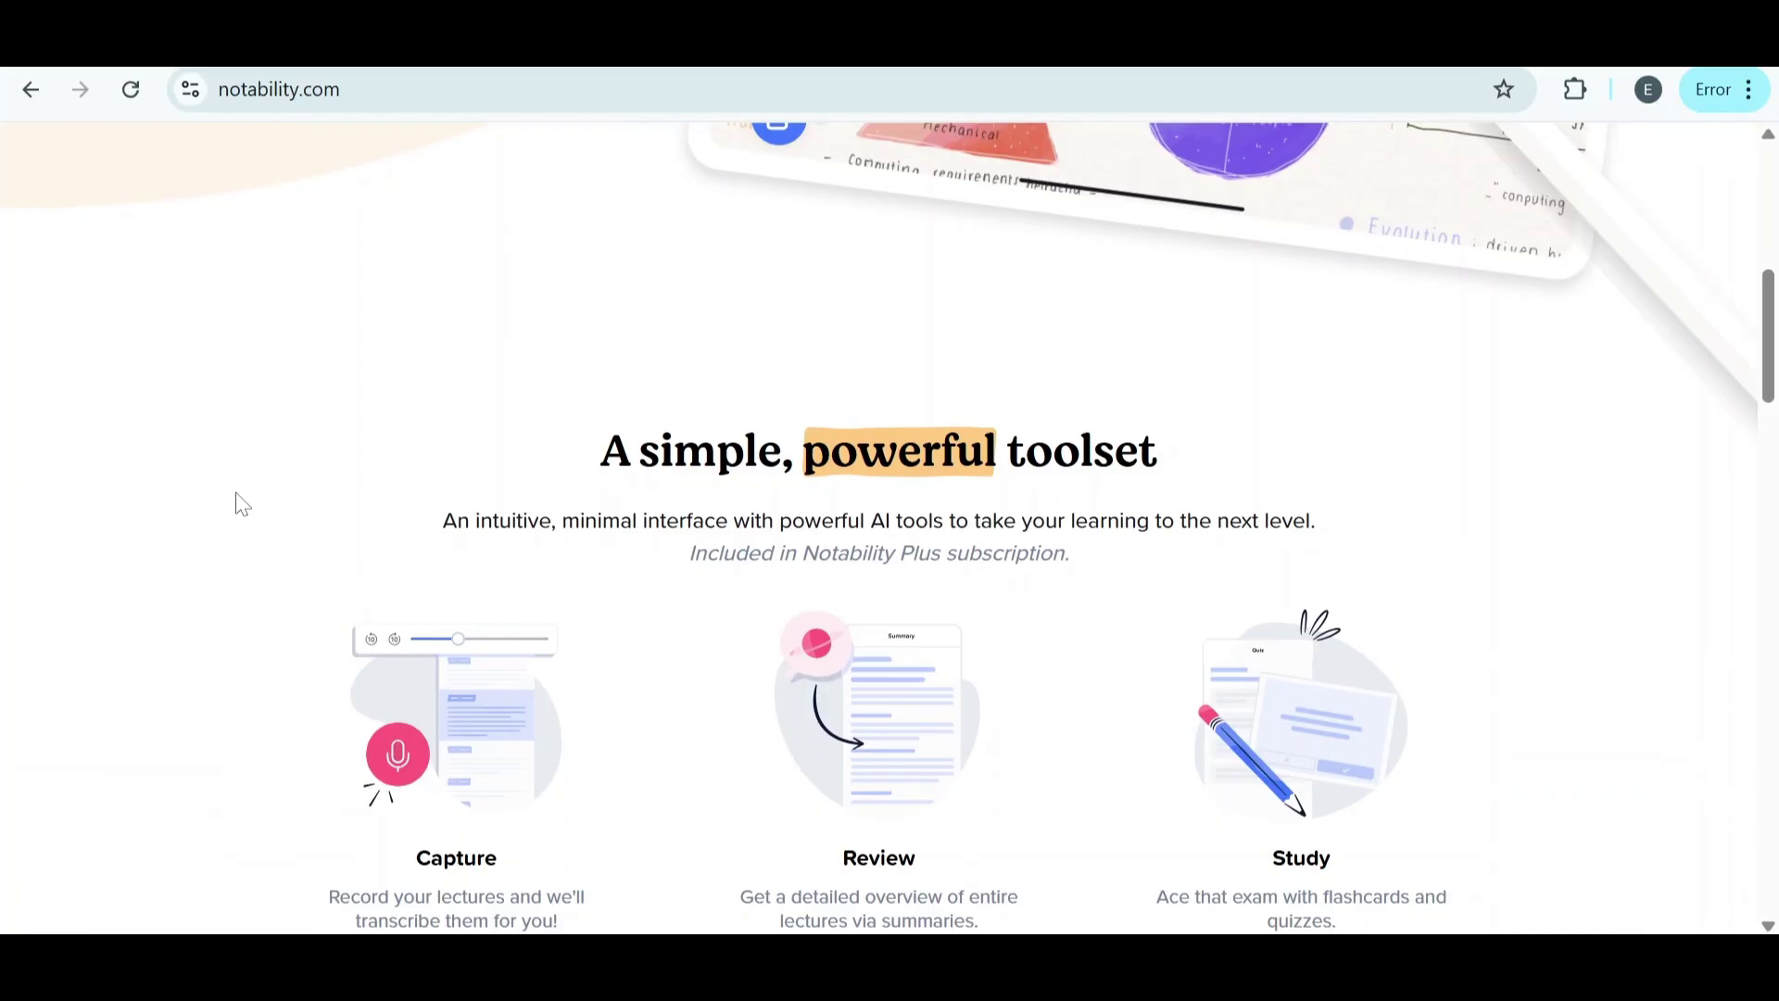
{"action": "scroll", "coordinate": [240, 503], "scroll_direction": "down", "scroll_amount": 2}
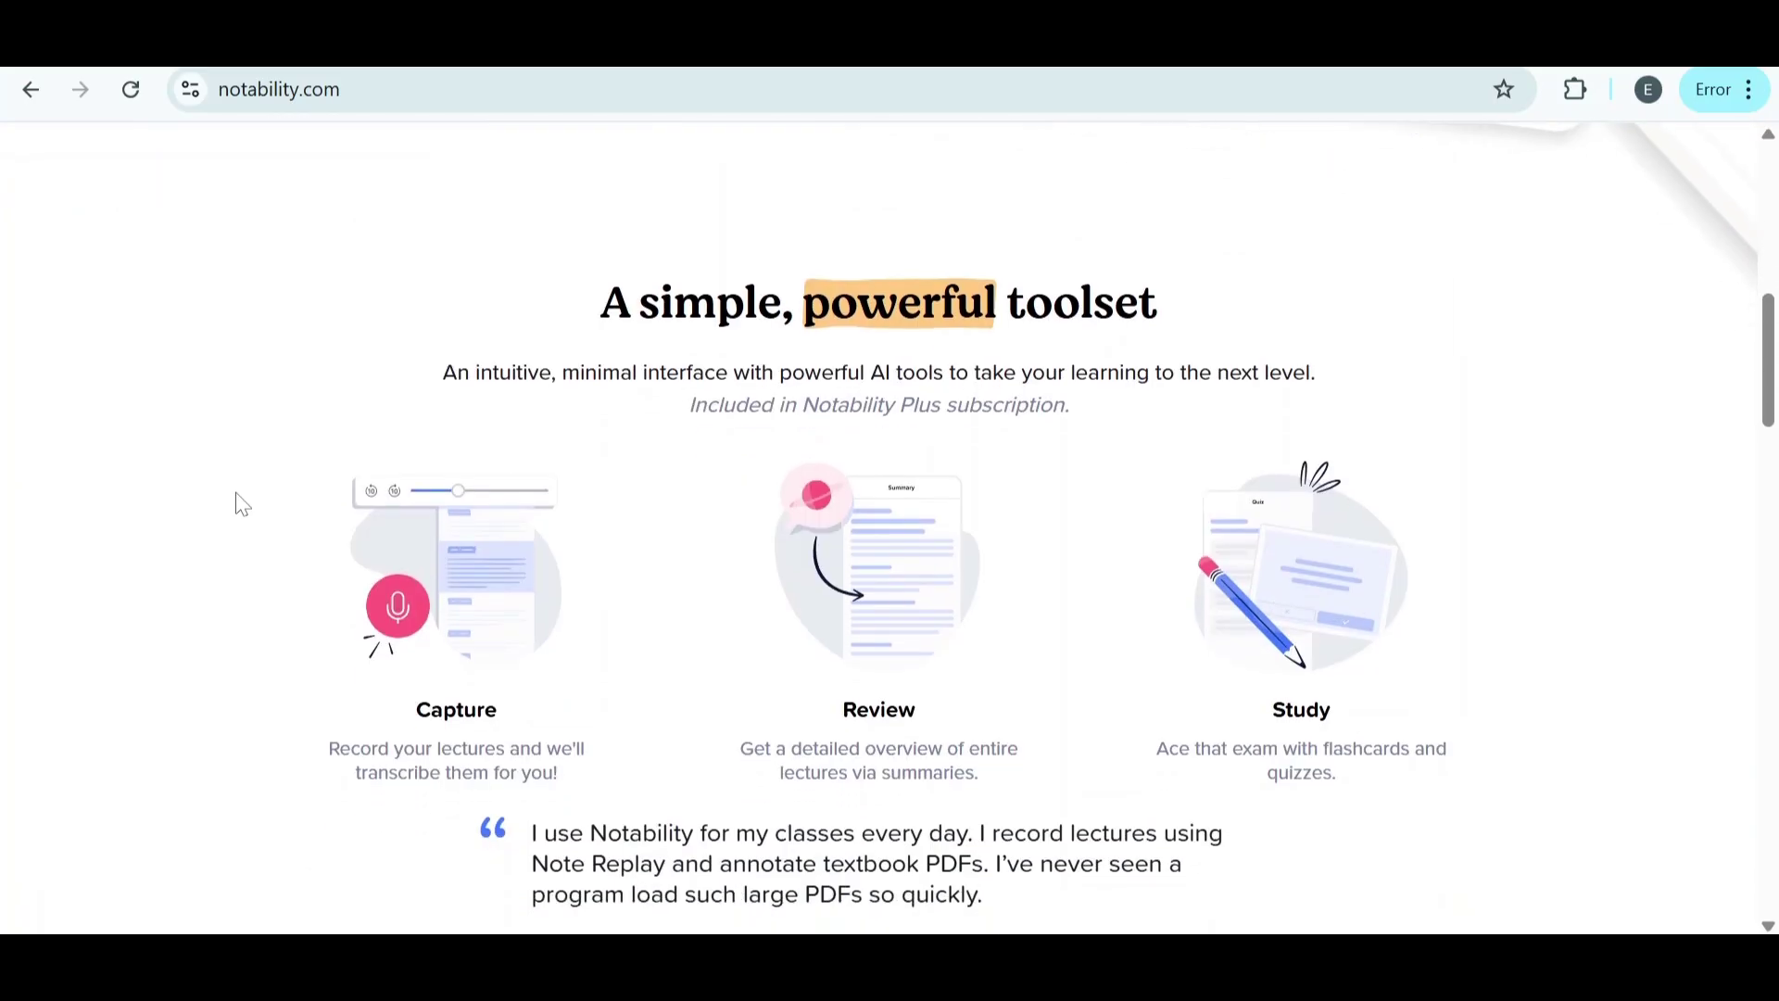
{"action": "scroll", "coordinate": [239, 503], "scroll_direction": "down", "scroll_amount": 2}
{"action": "scroll", "coordinate": [239, 503], "scroll_direction": "down", "scroll_amount": 1}
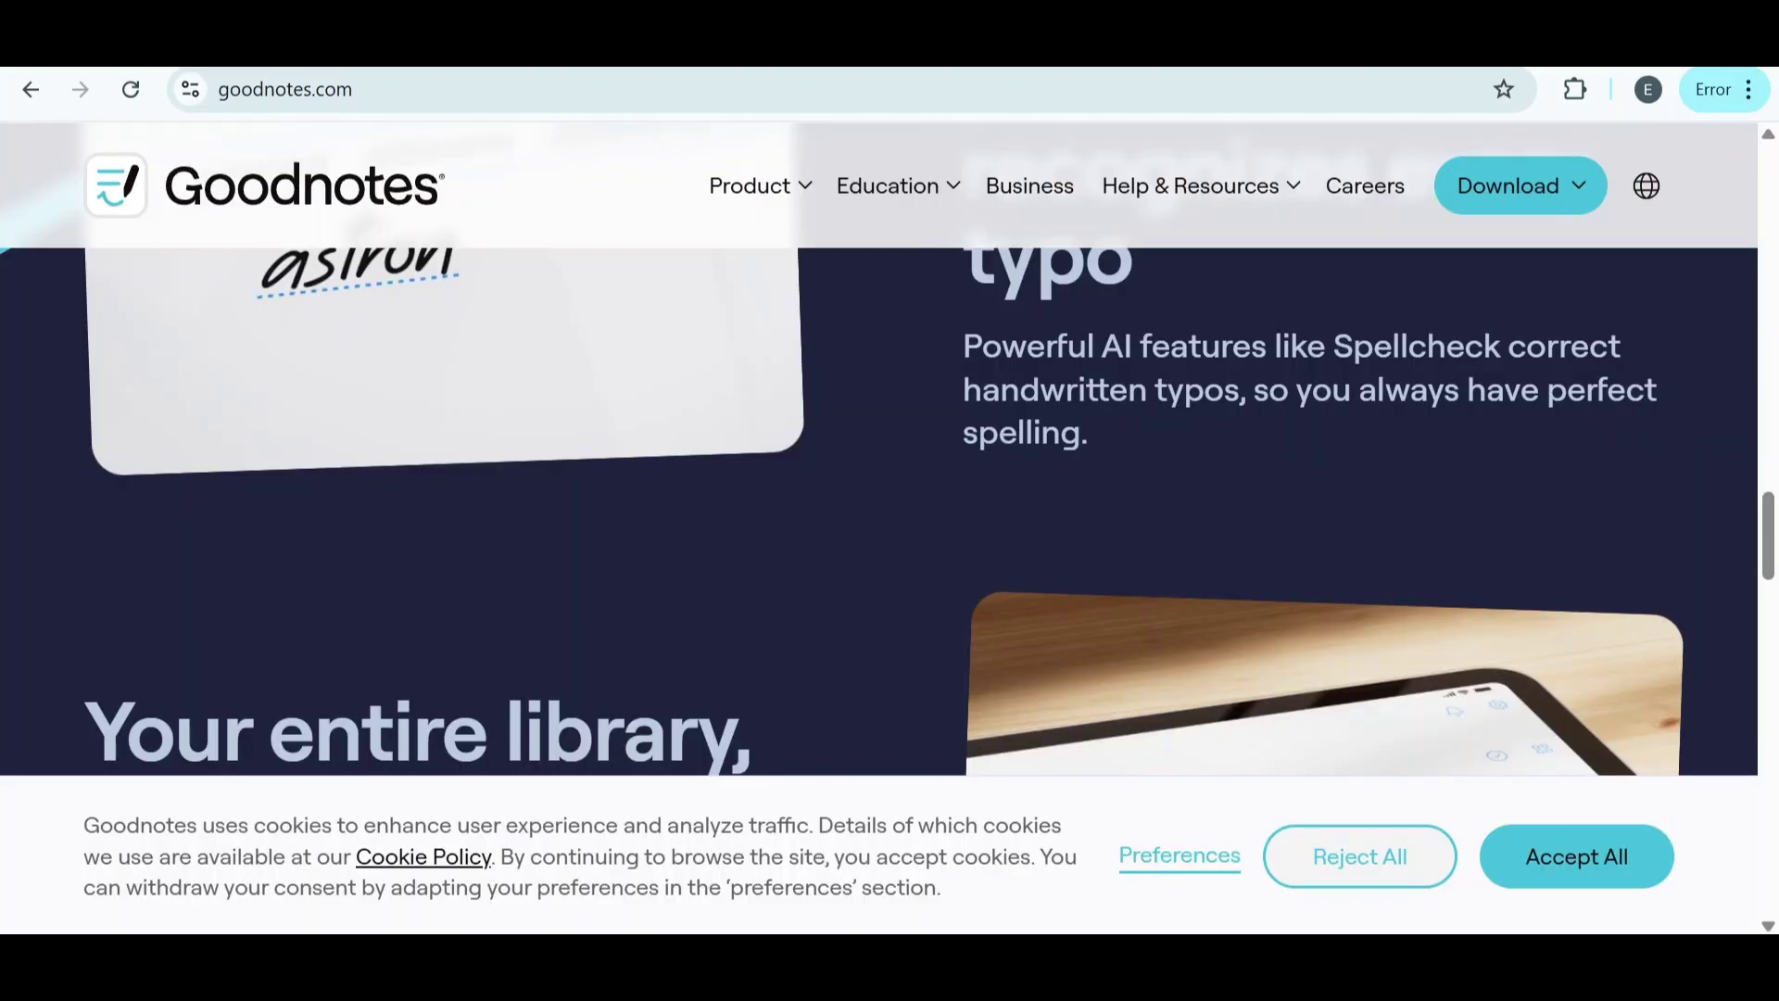
{"action": "scroll", "coordinate": [597, 424], "scroll_direction": "down", "scroll_amount": 3}
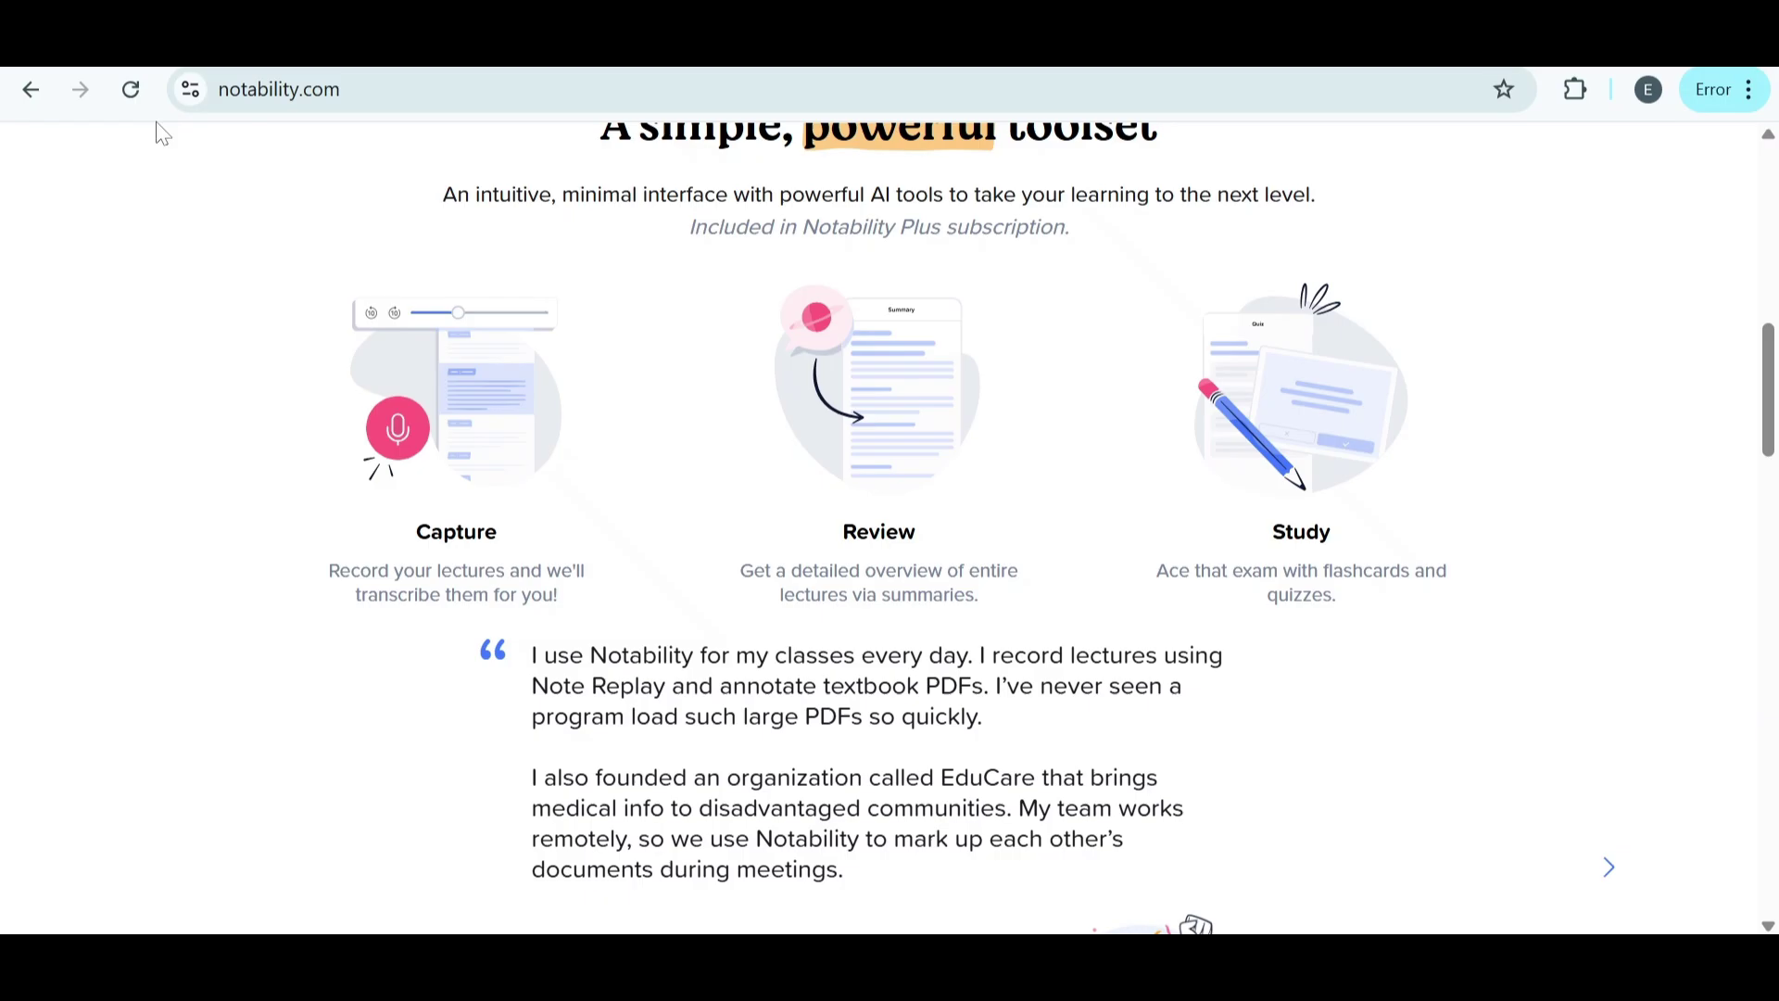
{"action": "scroll", "coordinate": [194, 601], "scroll_direction": "down", "scroll_amount": 2}
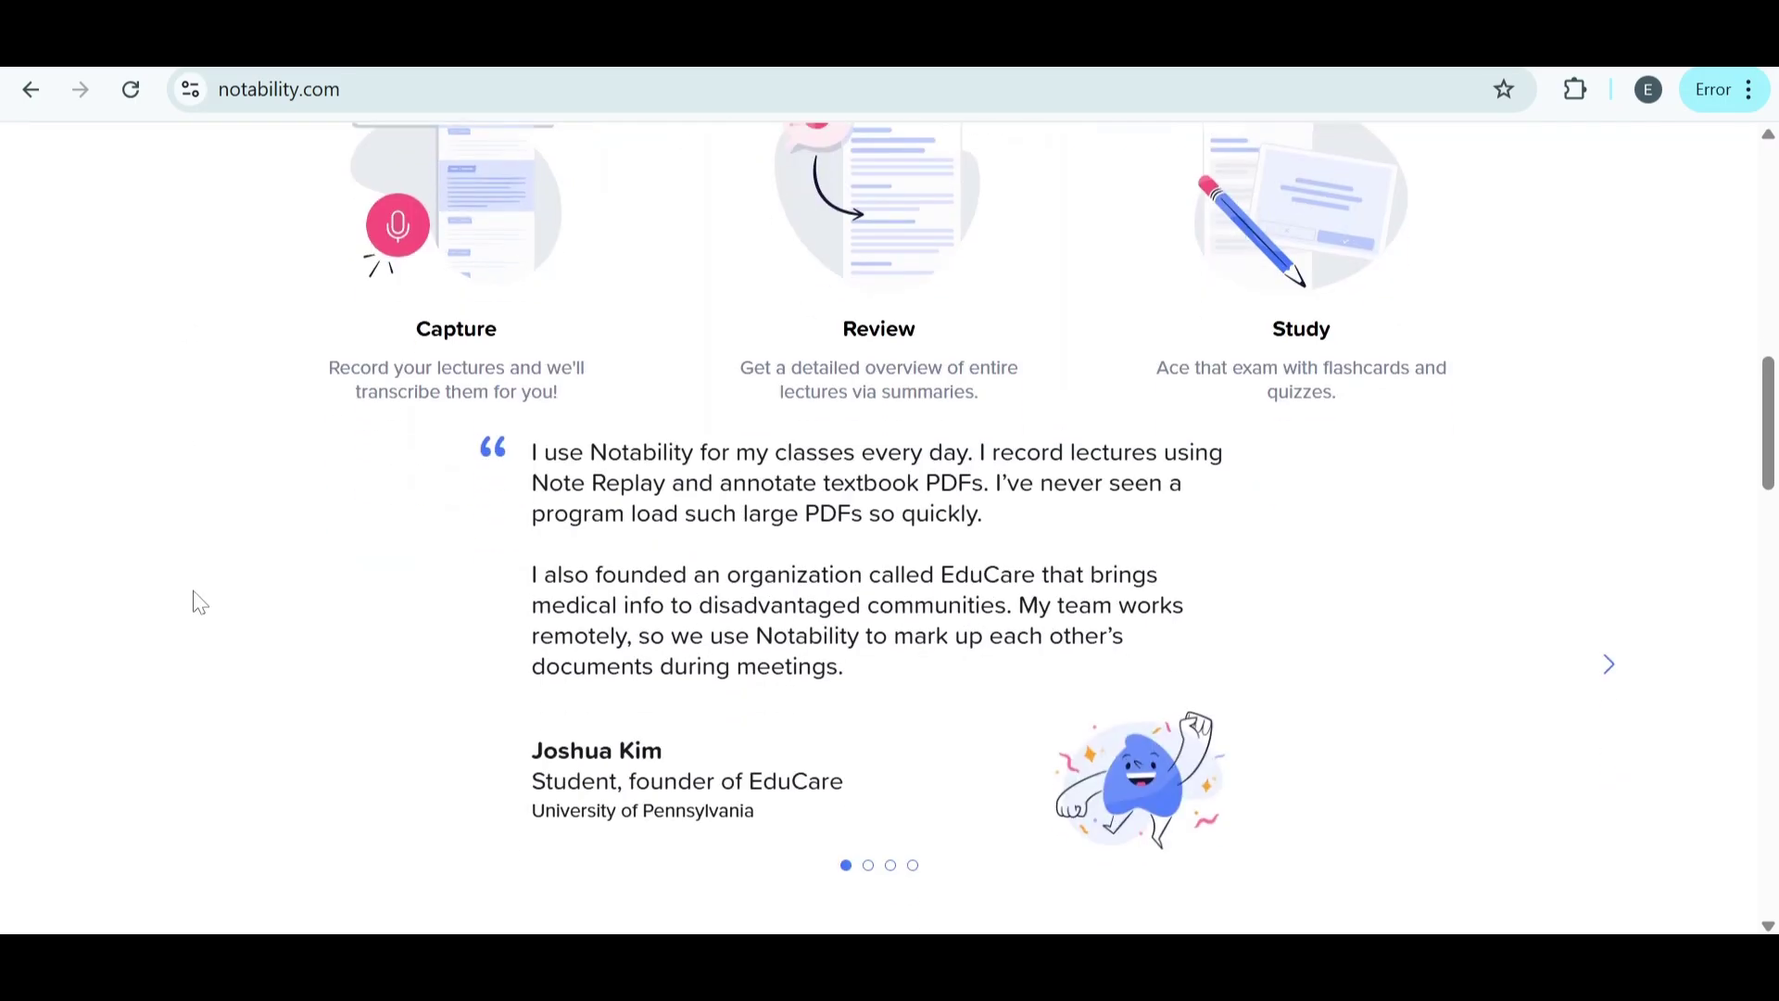
{"action": "scroll", "coordinate": [194, 601], "scroll_direction": "down", "scroll_amount": 2}
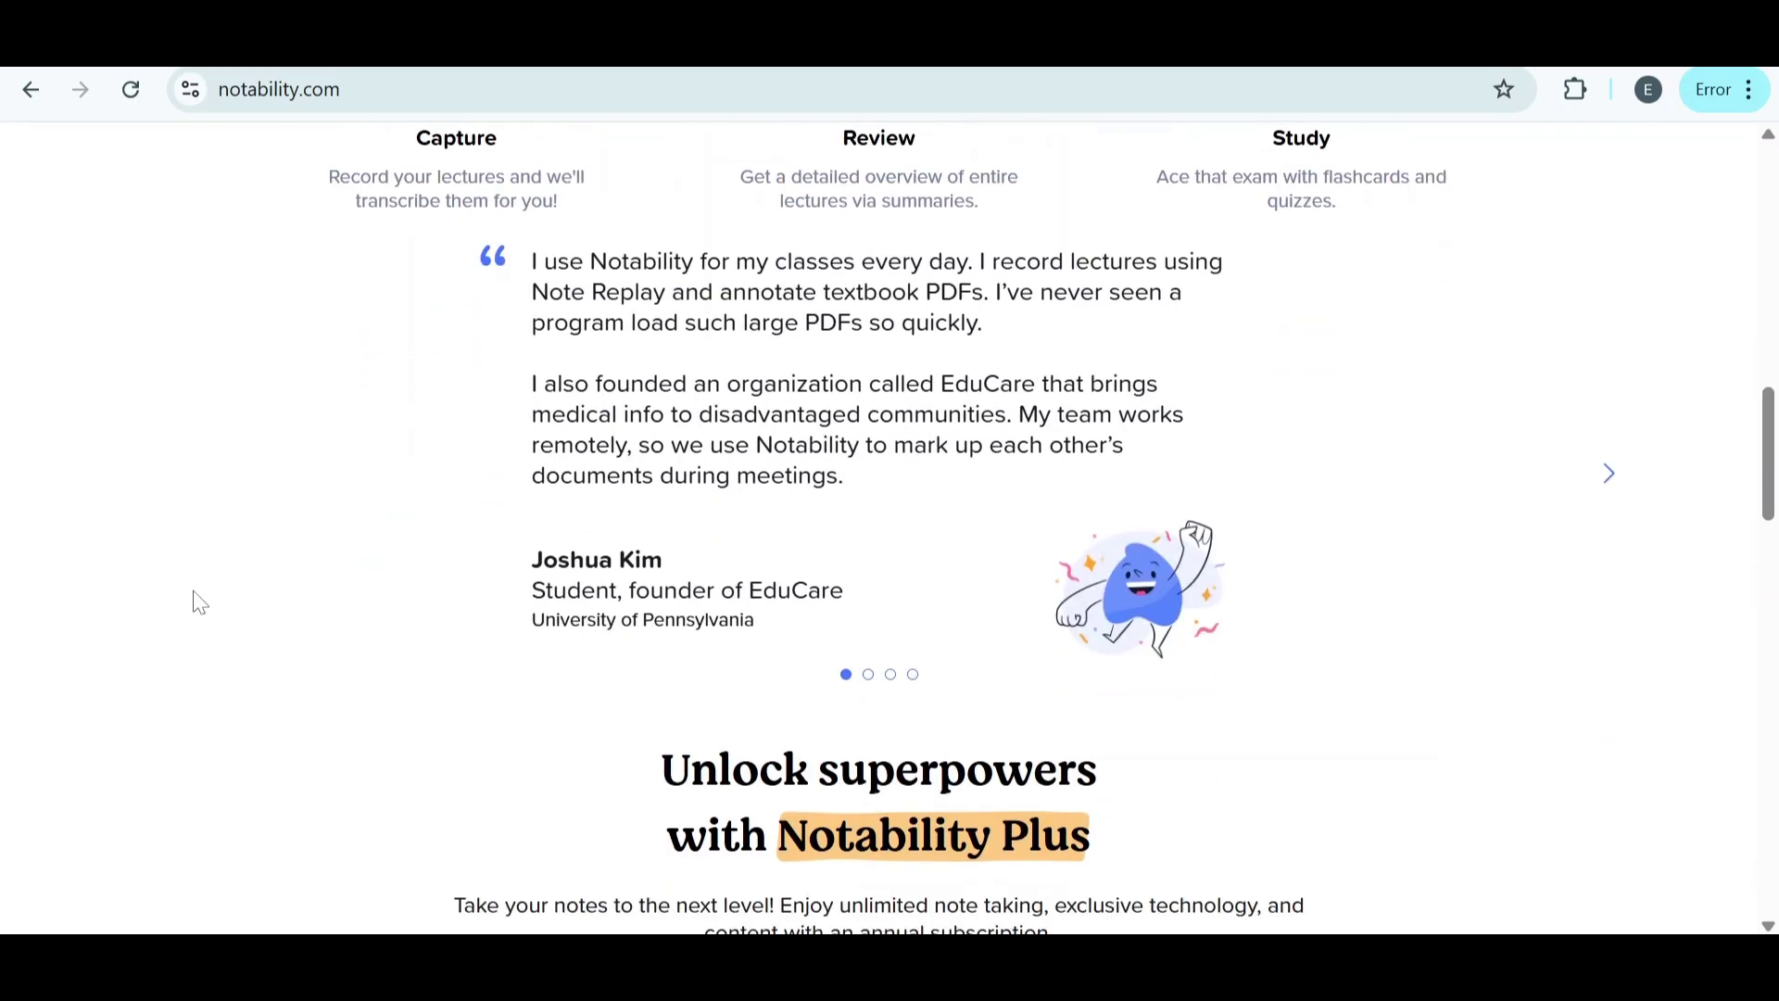
{"action": "scroll", "coordinate": [579, 793], "scroll_direction": "up", "scroll_amount": 5}
{"action": "scroll", "coordinate": [580, 792], "scroll_direction": "up", "scroll_amount": 7}
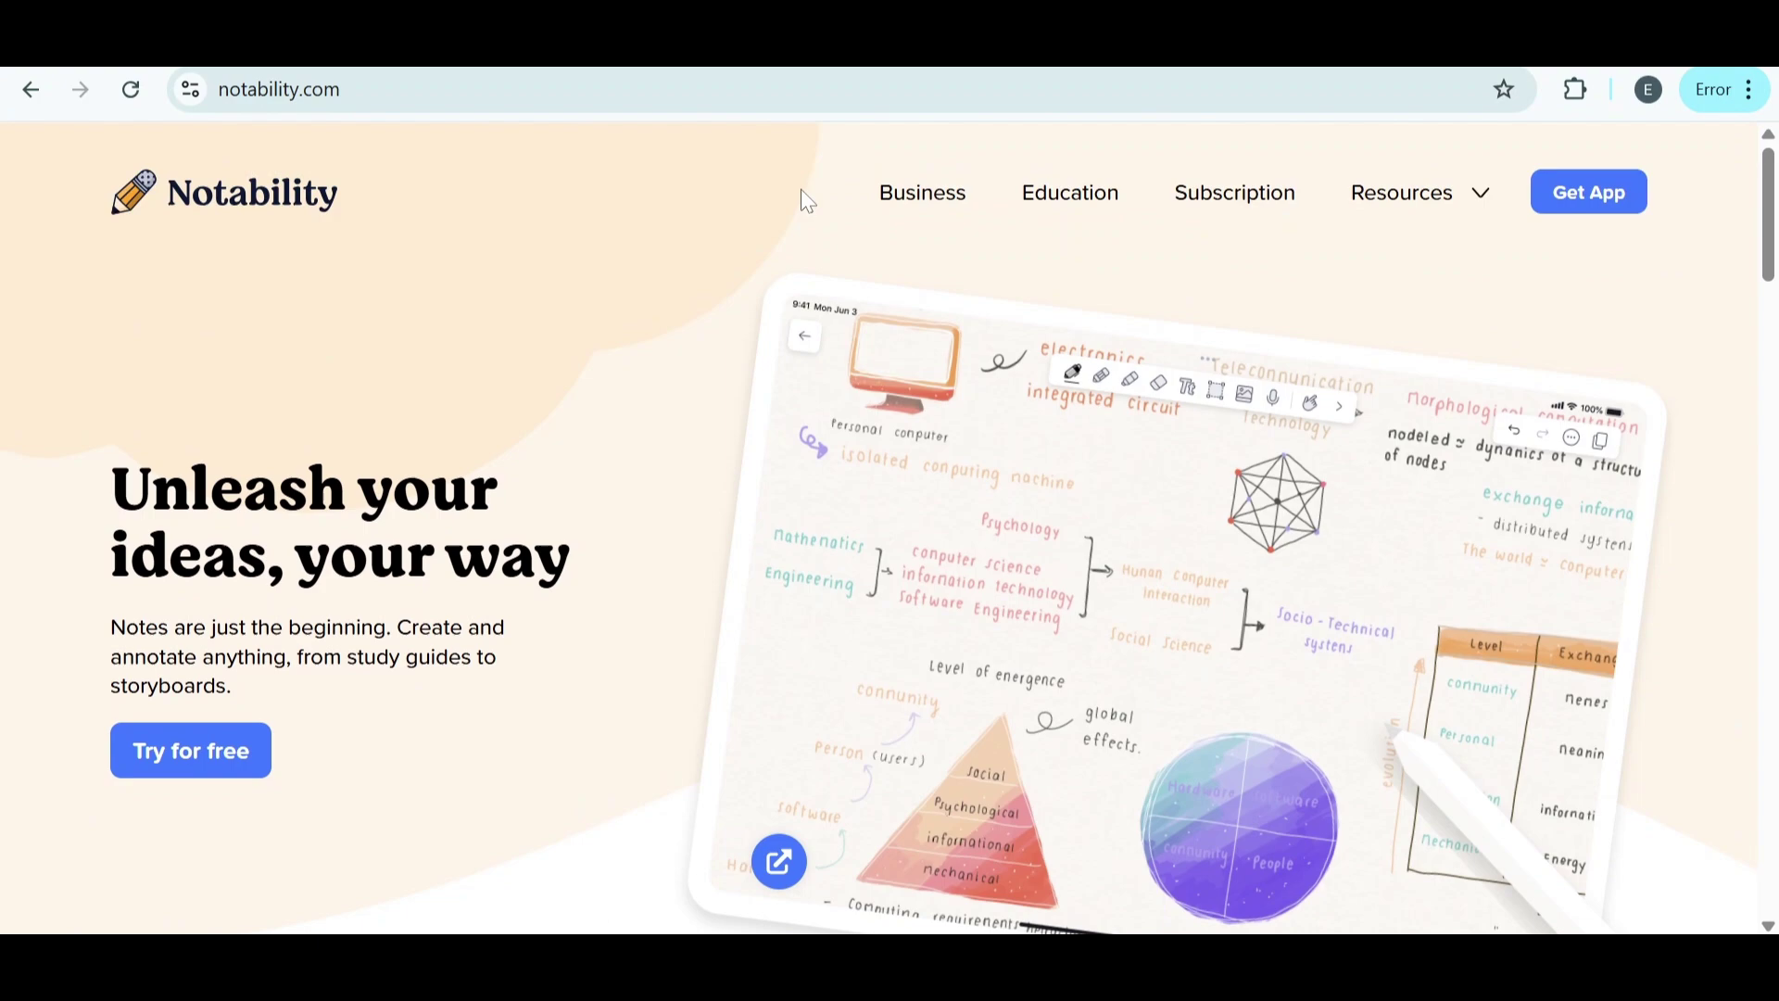
Go to Notability's Subscription page to see Notability Plus pricing and what's included
{"action": "left_click", "coordinate": [1282, 212]}
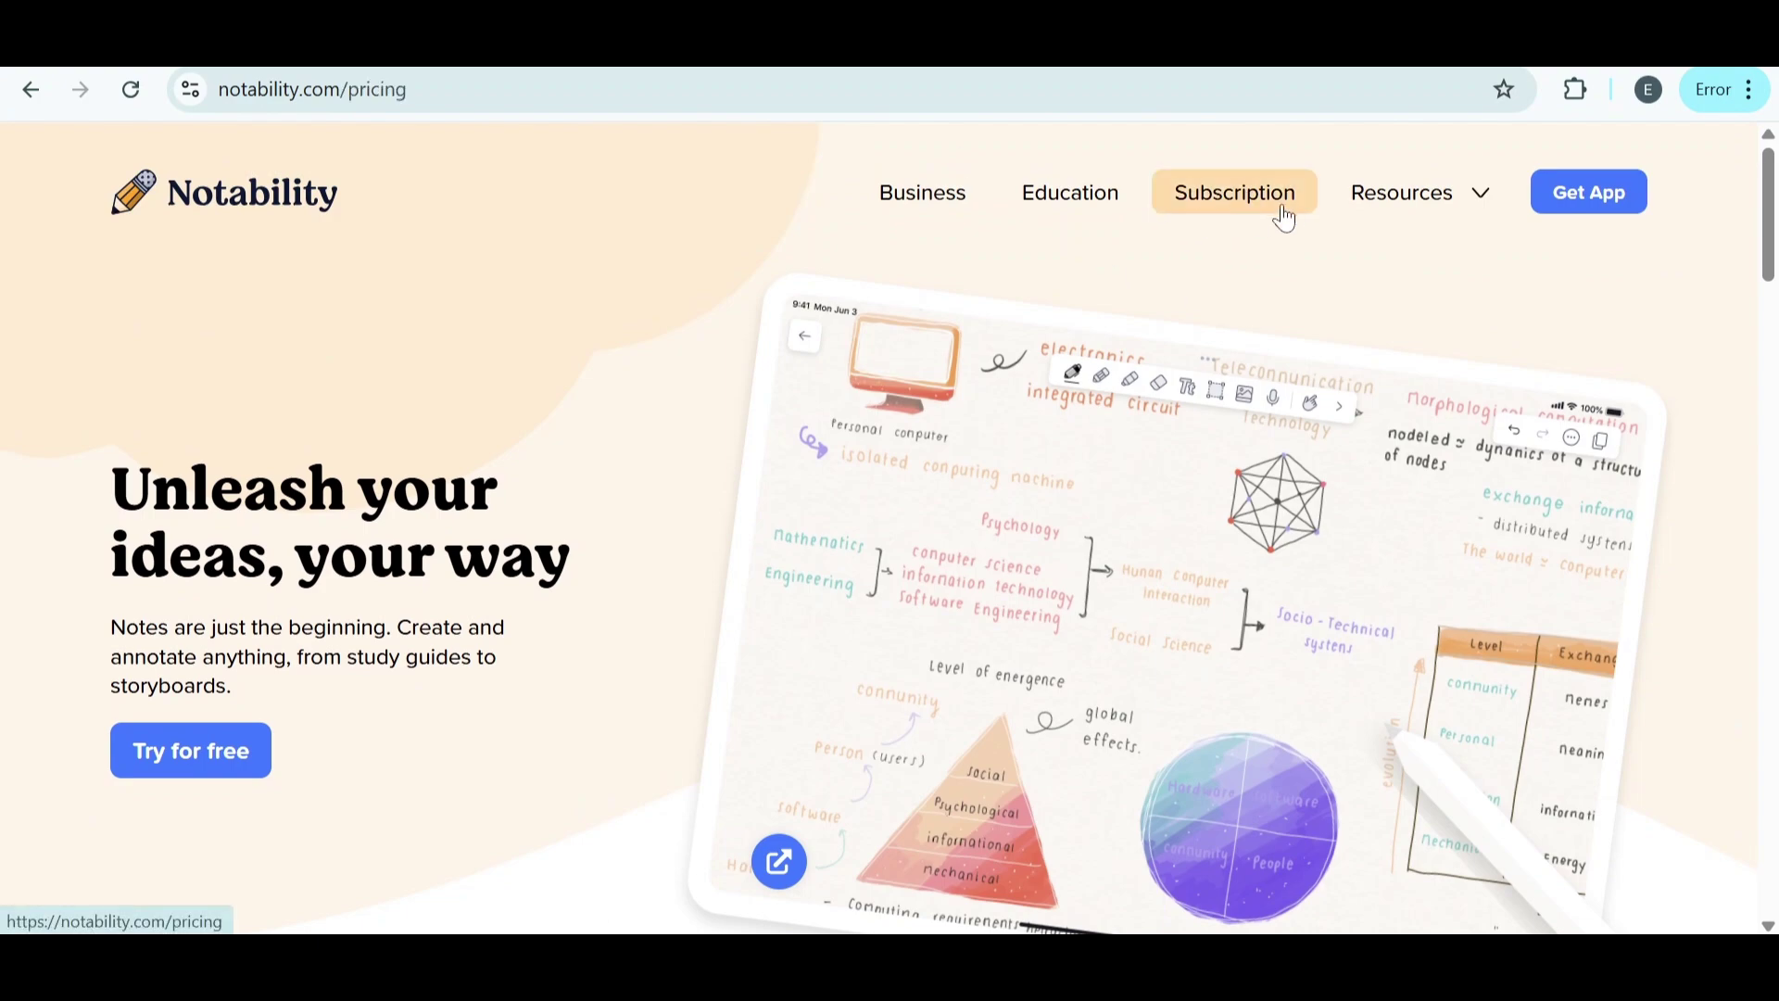
{"action": "scroll", "coordinate": [342, 359], "scroll_direction": "down", "scroll_amount": 2}
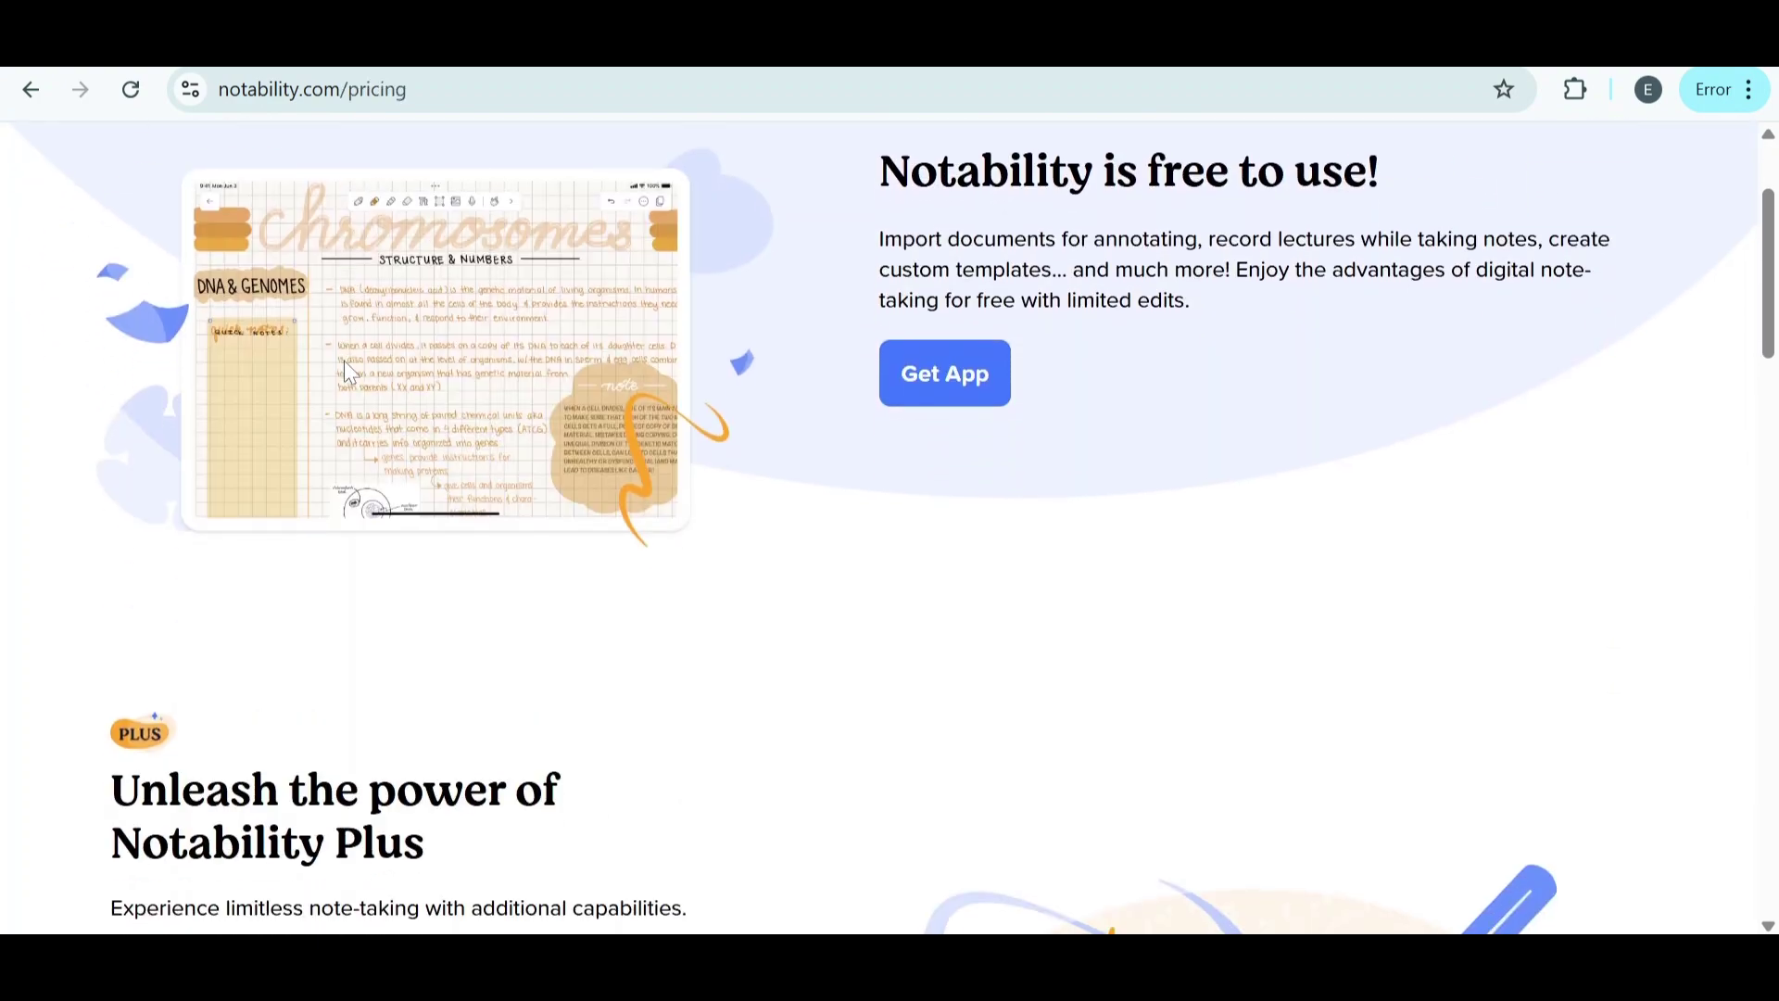
{"action": "scroll", "coordinate": [344, 370], "scroll_direction": "down", "scroll_amount": 1}
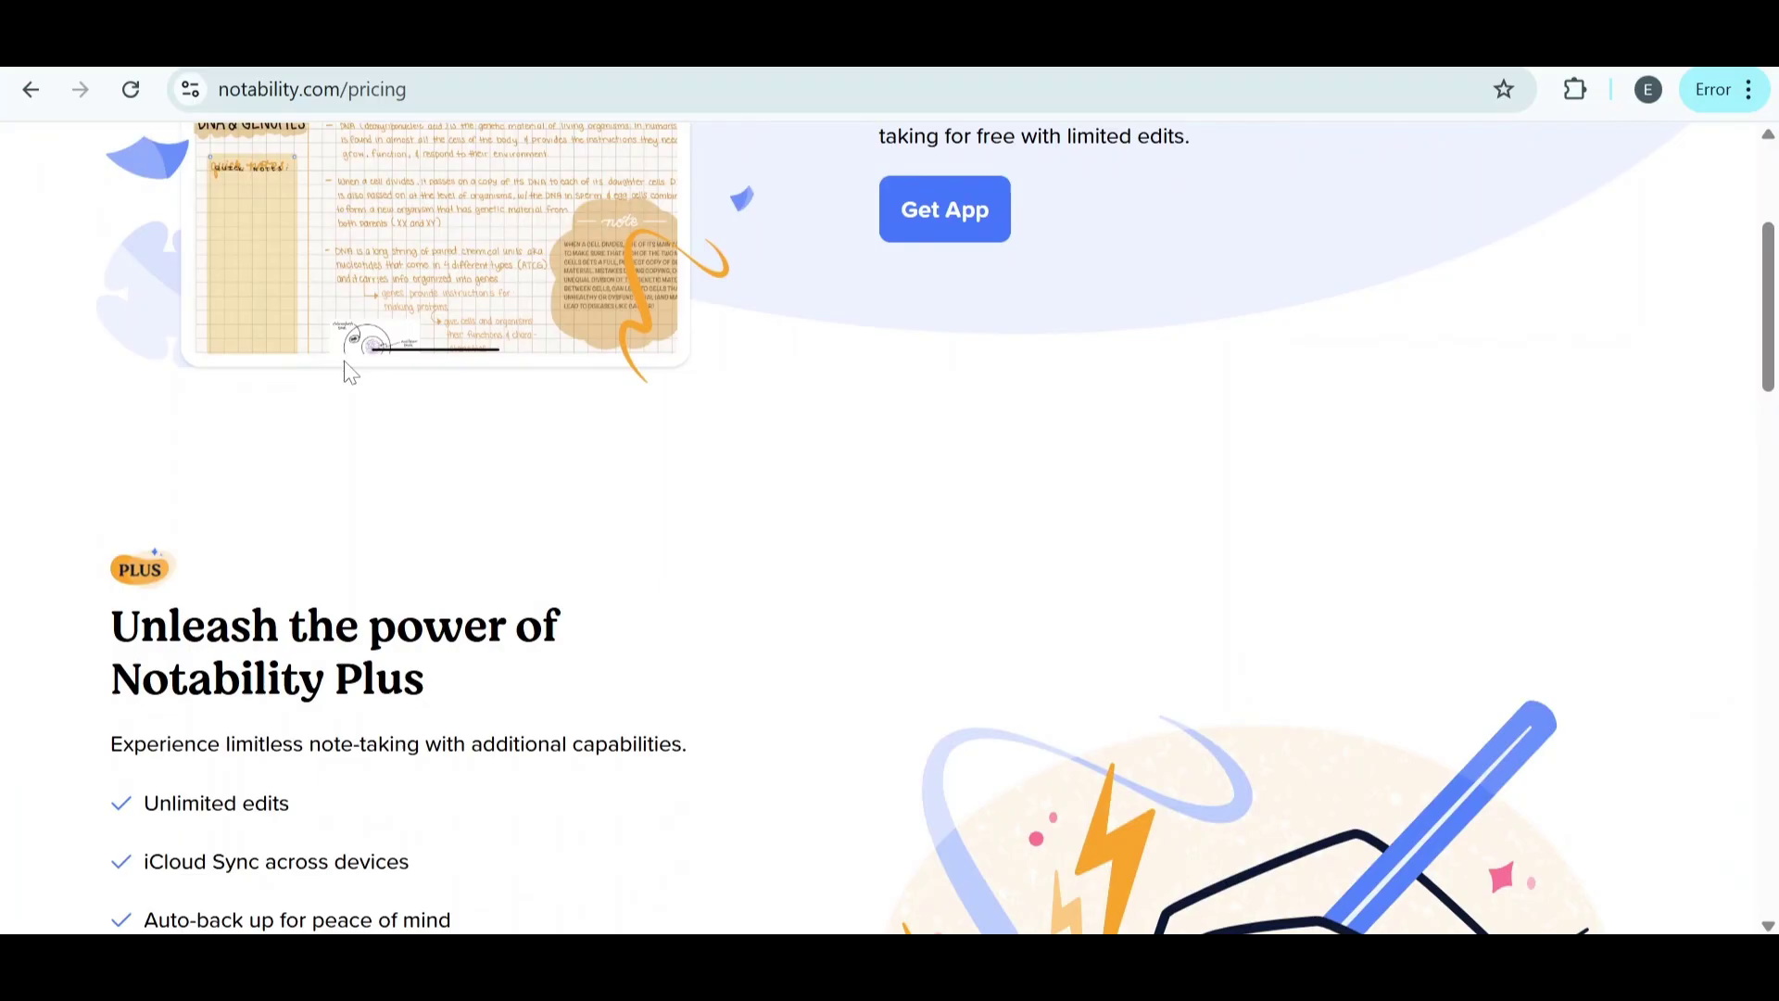
{"action": "scroll", "coordinate": [347, 374], "scroll_direction": "down", "scroll_amount": 2}
{"action": "scroll", "coordinate": [348, 373], "scroll_direction": "down", "scroll_amount": 3}
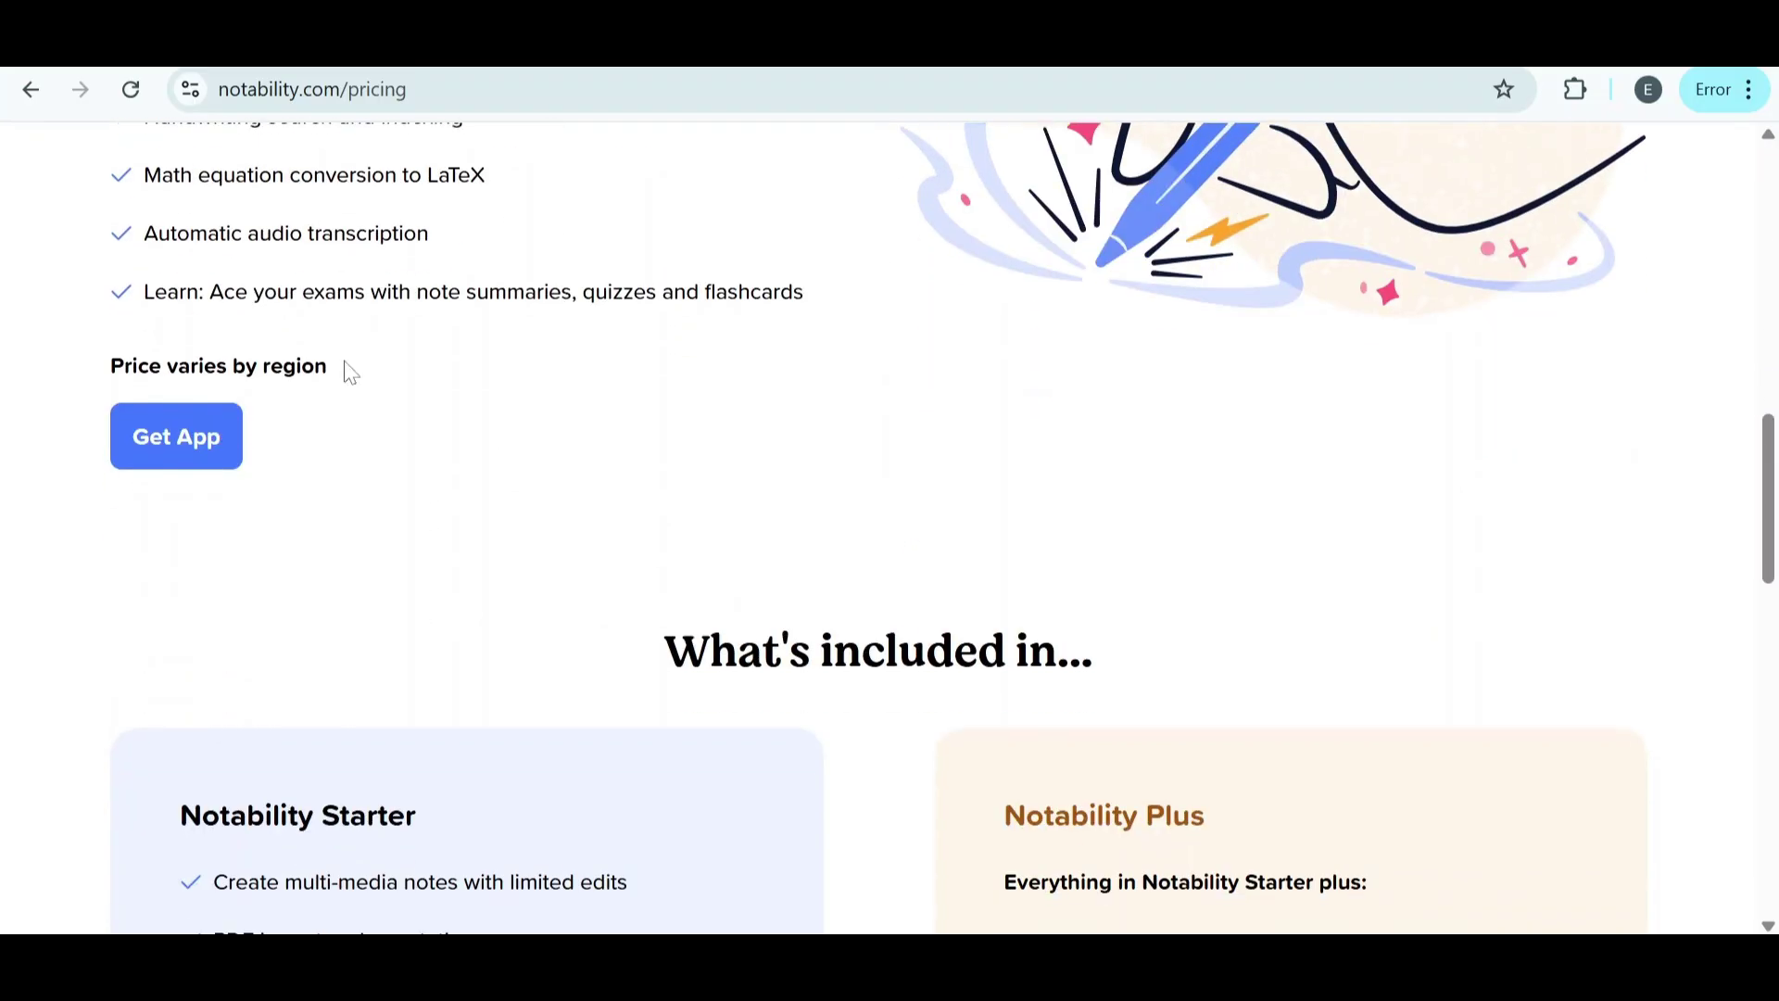
{"action": "scroll", "coordinate": [348, 374], "scroll_direction": "up", "scroll_amount": 2}
{"action": "scroll", "coordinate": [345, 370], "scroll_direction": "up", "scroll_amount": 3}
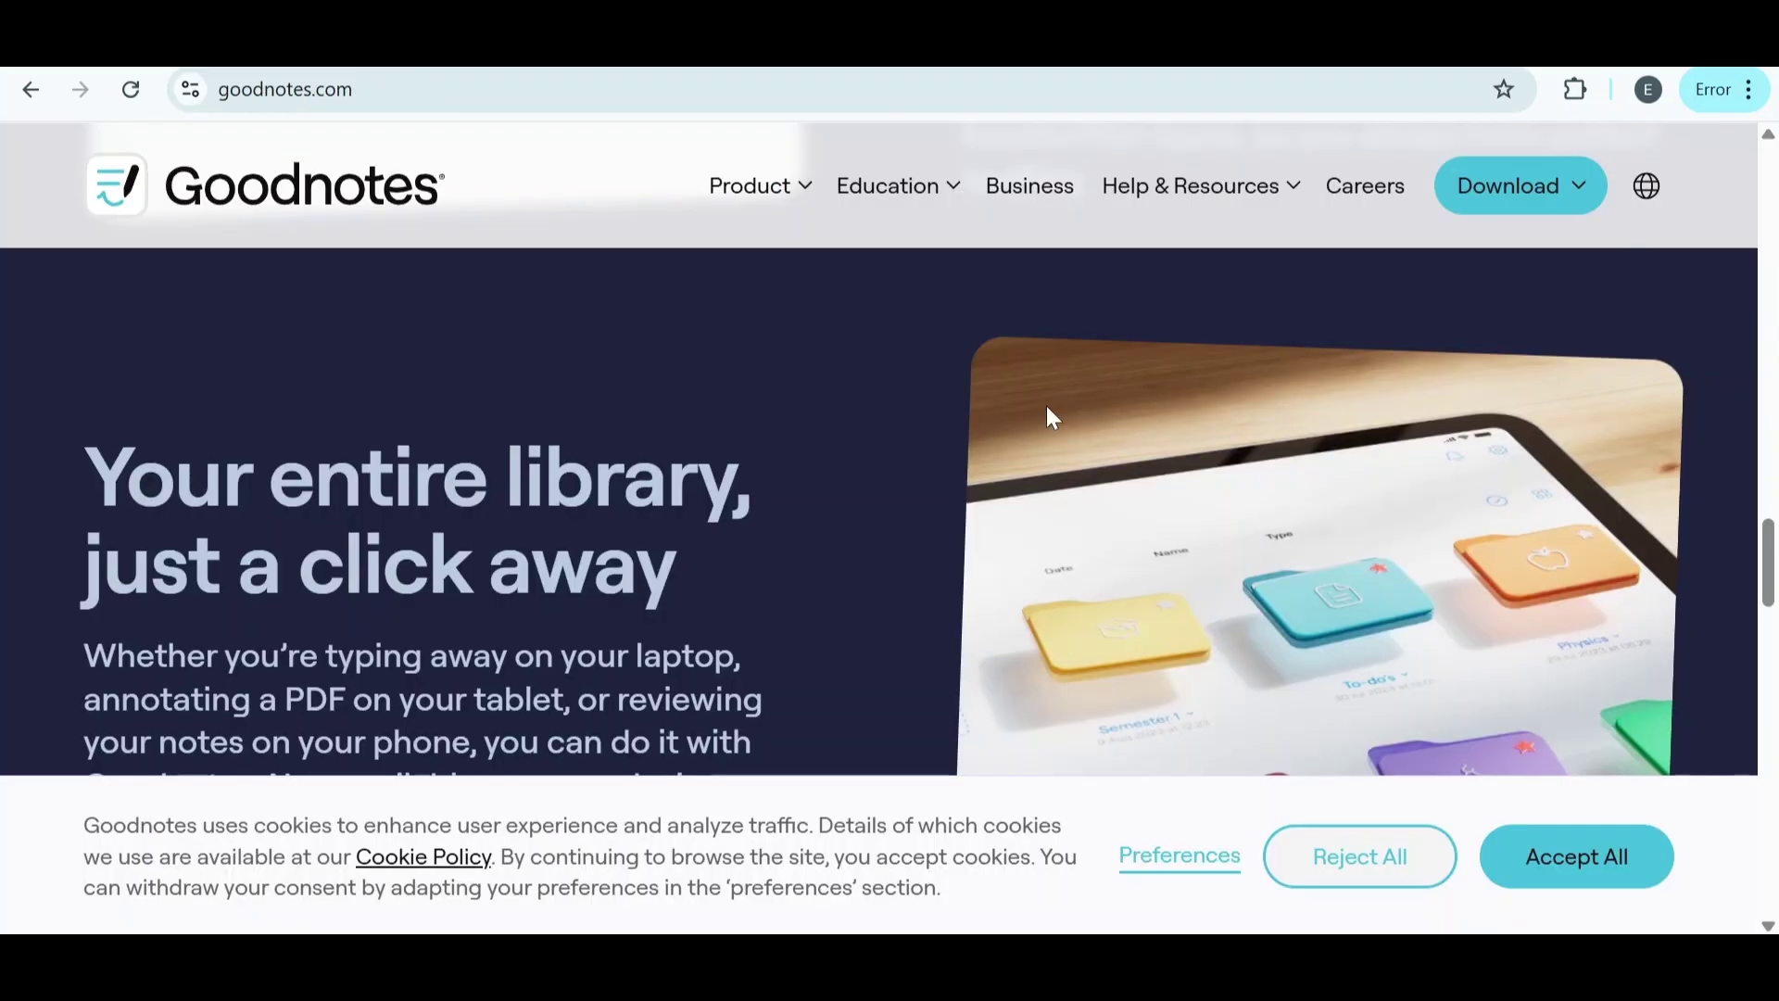
{"action": "scroll", "coordinate": [1047, 406], "scroll_direction": "down", "scroll_amount": 2}
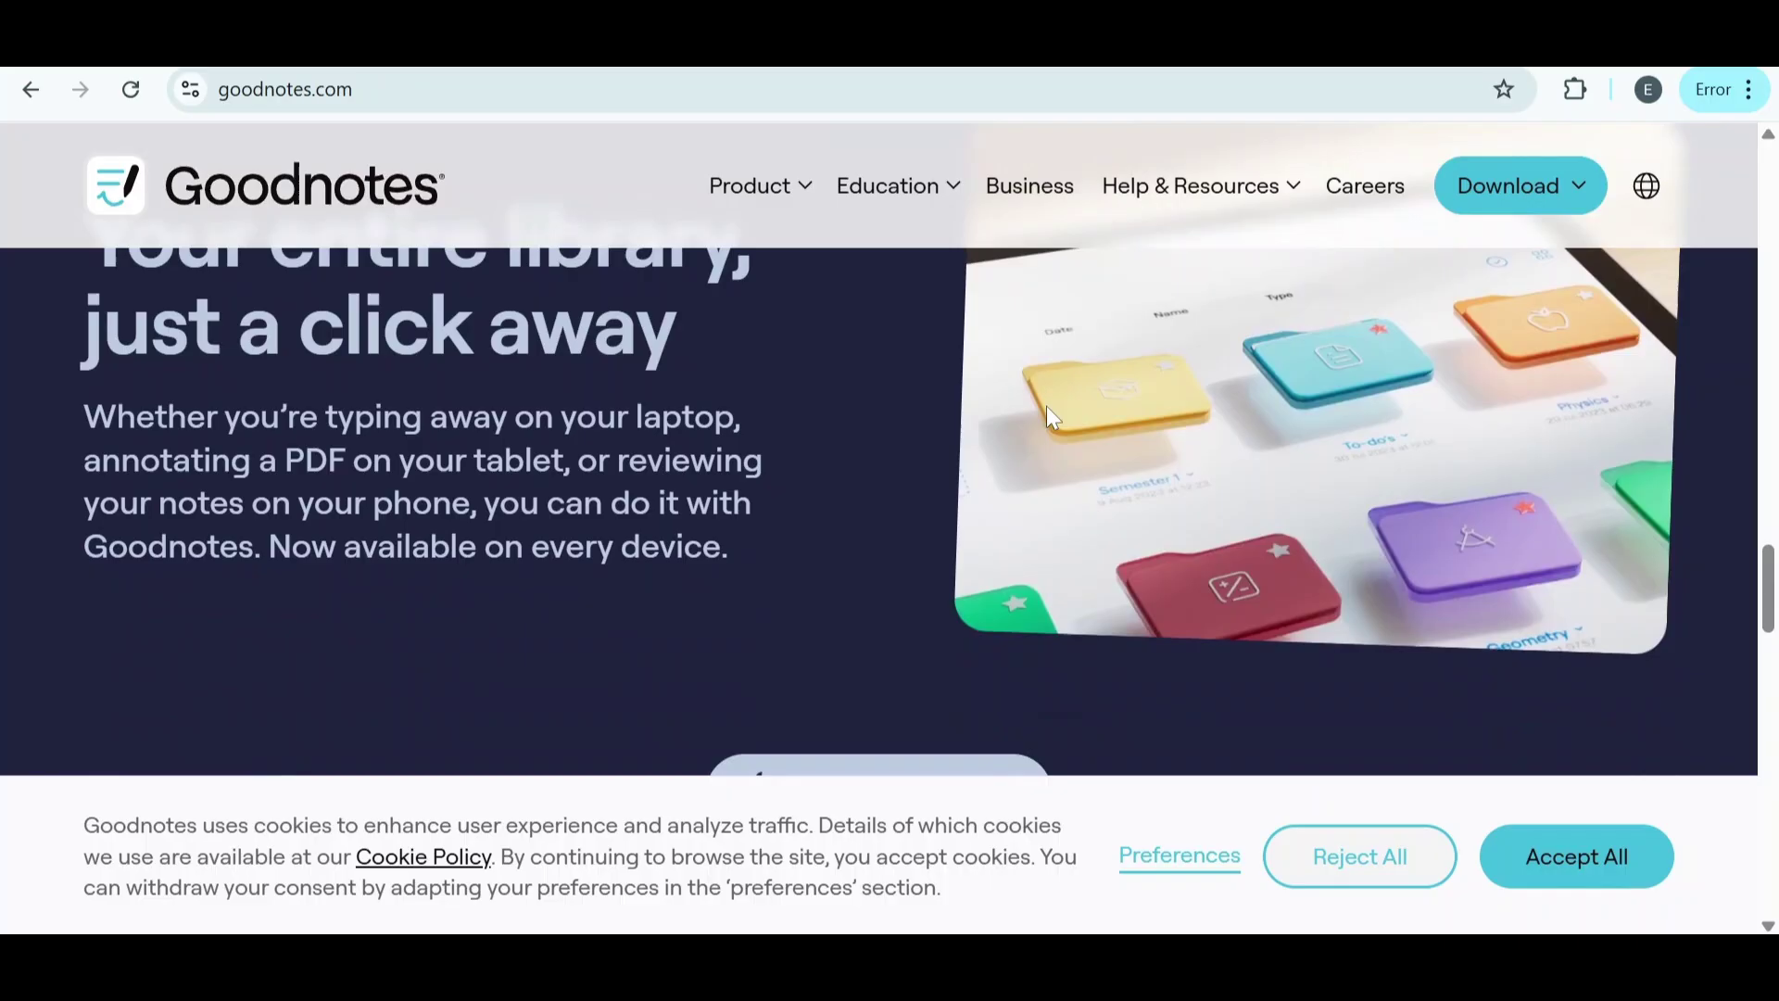
{"action": "scroll", "coordinate": [1046, 406], "scroll_direction": "down", "scroll_amount": 2}
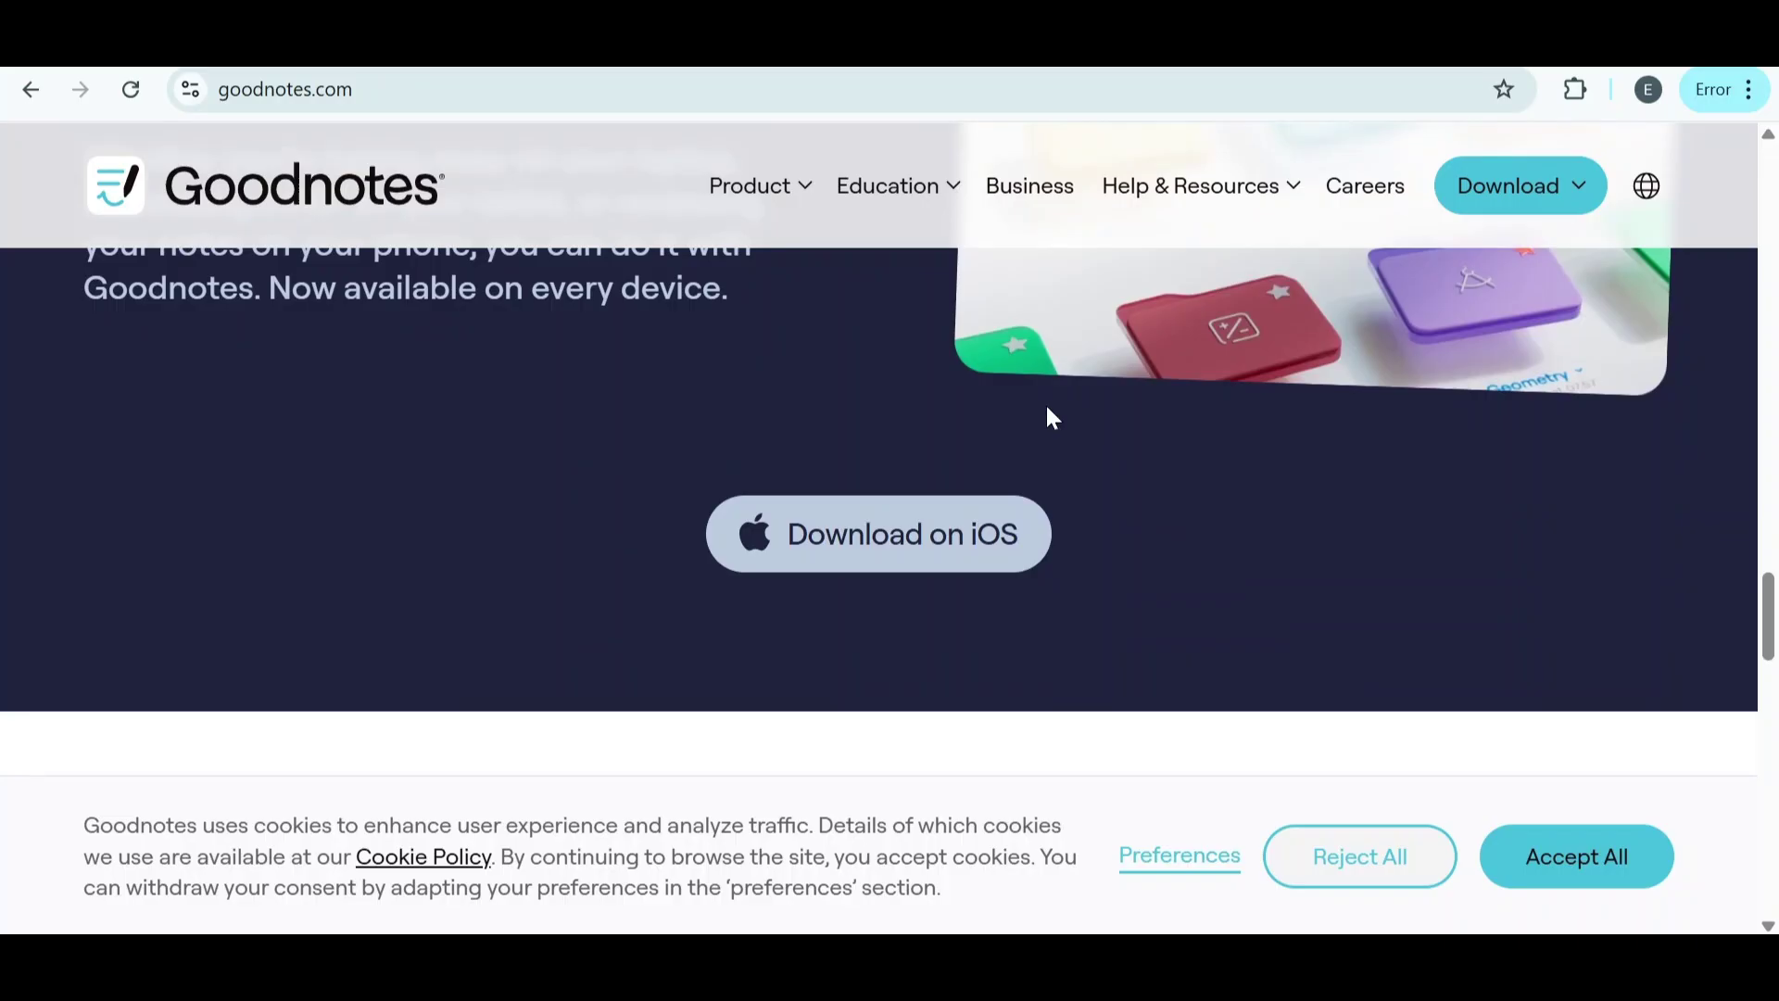
{"action": "scroll", "coordinate": [489, 592], "scroll_direction": "down", "scroll_amount": 2}
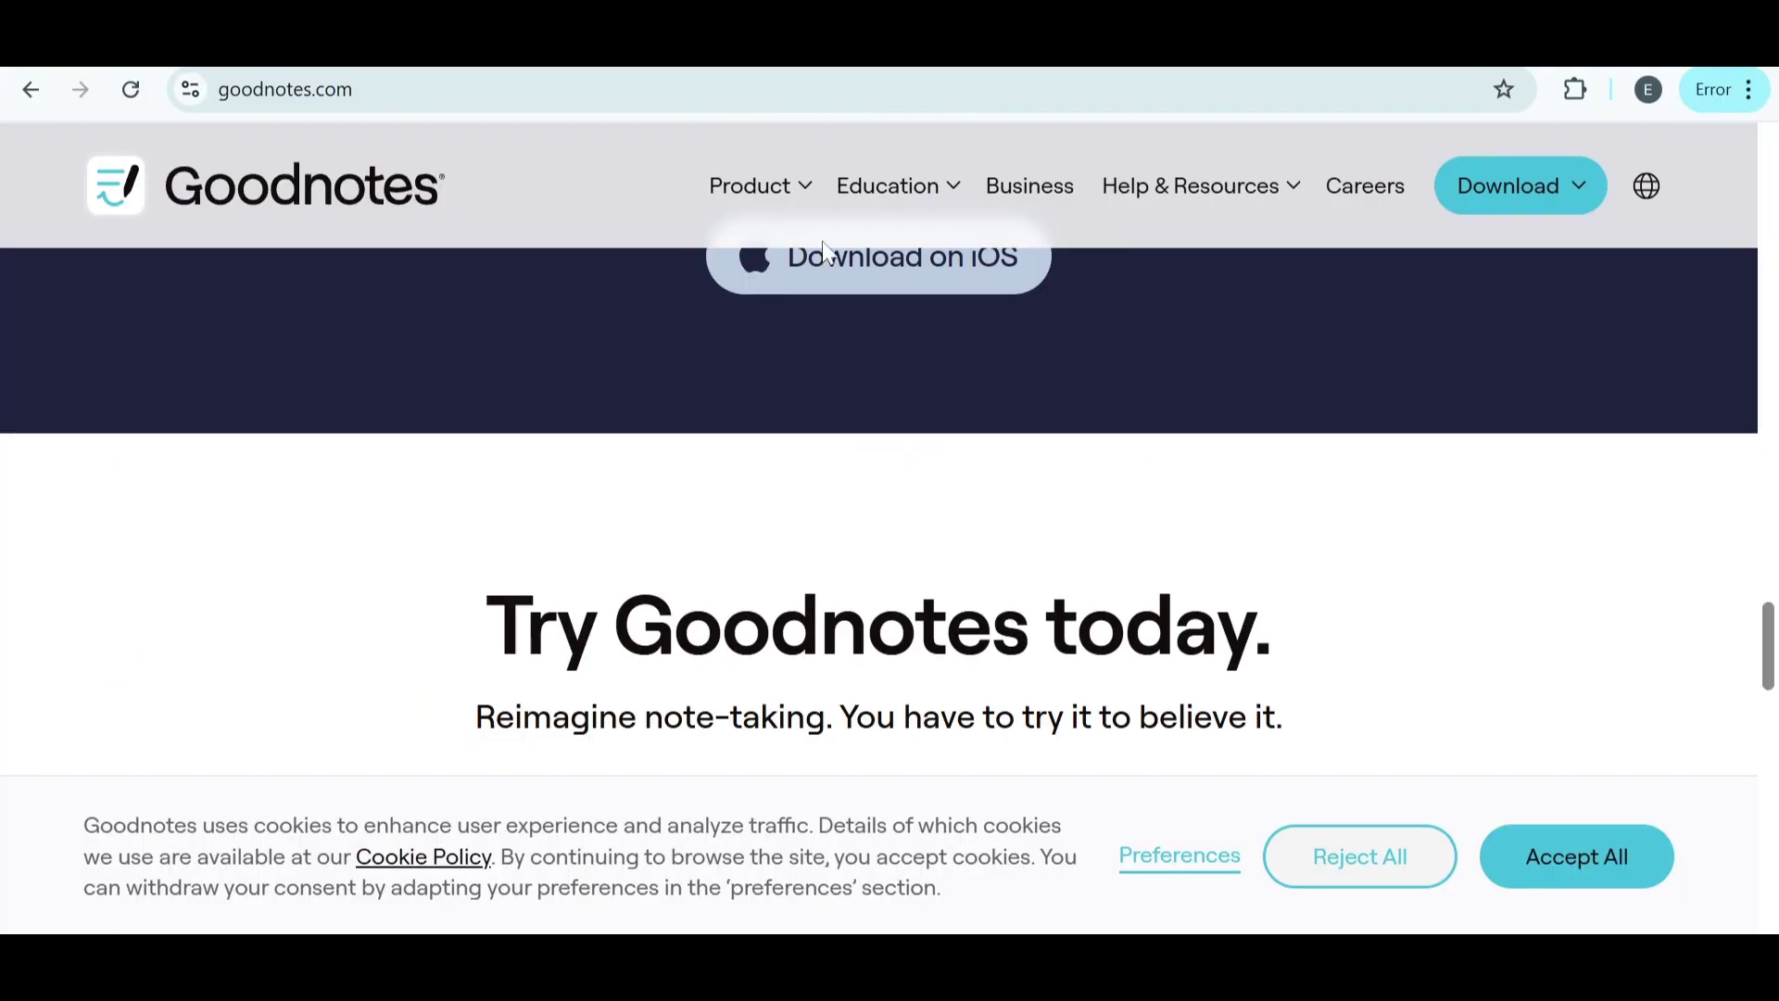
{"action": "scroll", "coordinate": [779, 501], "scroll_direction": "down", "scroll_amount": 1}
{"action": "scroll", "coordinate": [779, 501], "scroll_direction": "down", "scroll_amount": 1}
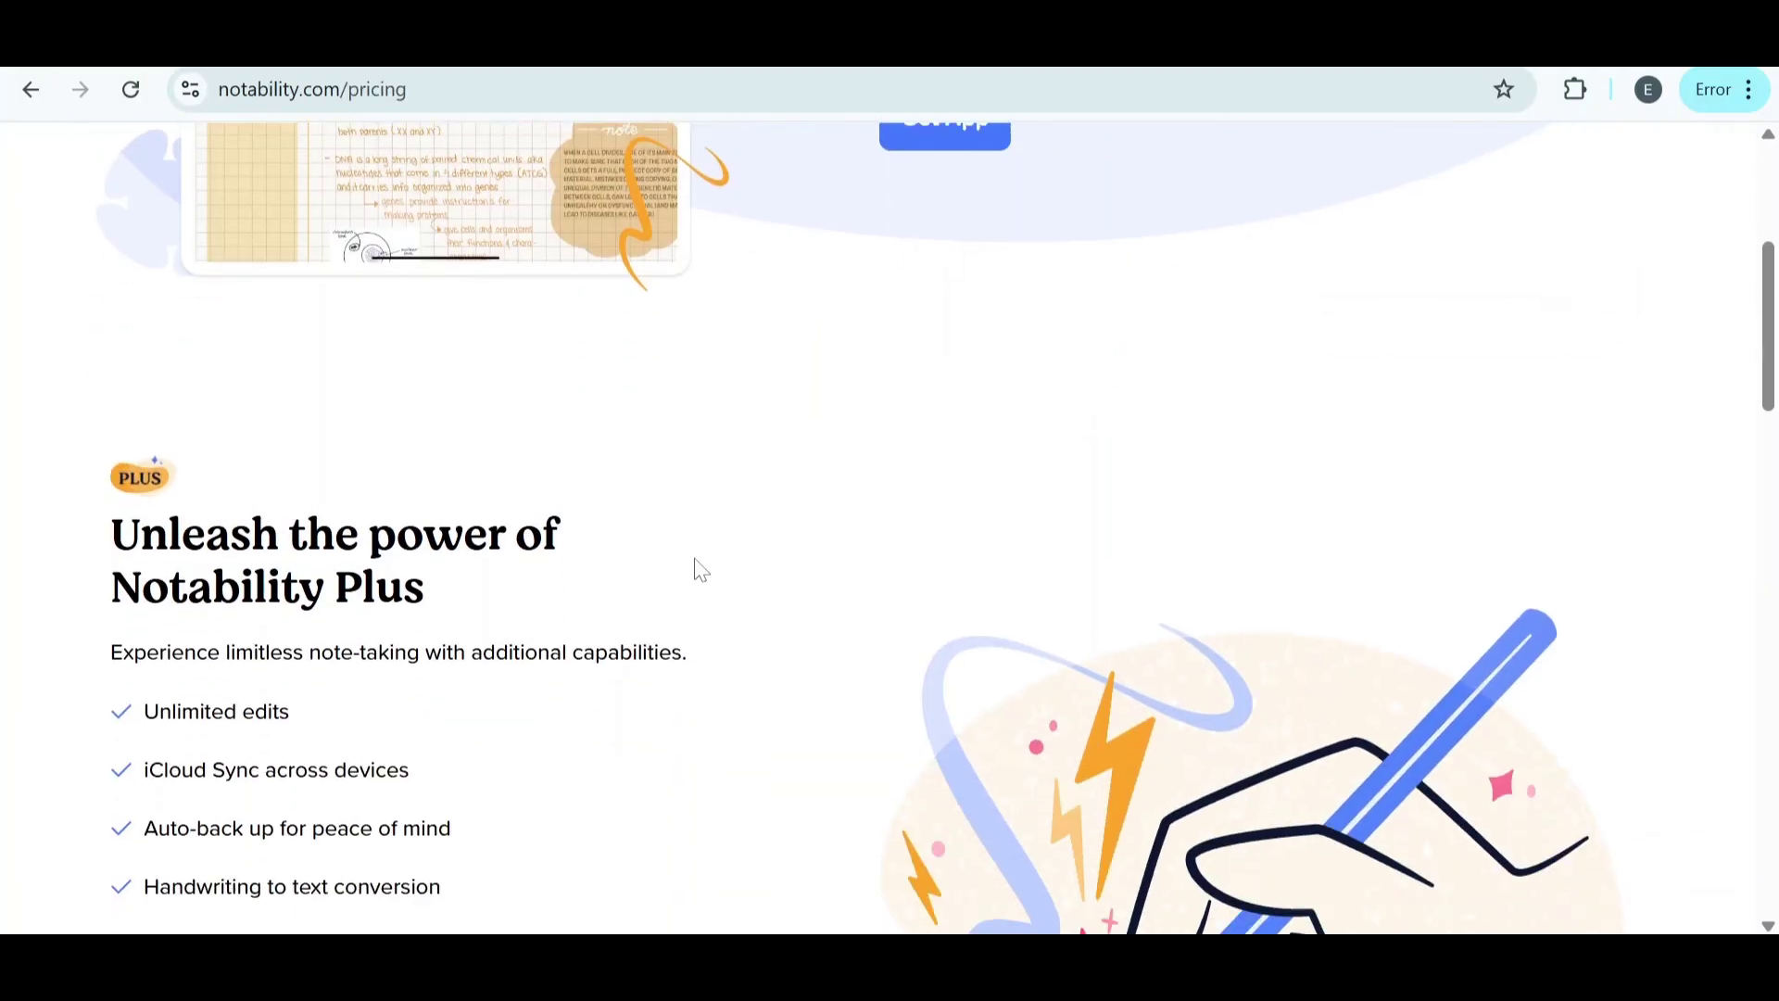
{"action": "scroll", "coordinate": [700, 571], "scroll_direction": "down", "scroll_amount": 1}
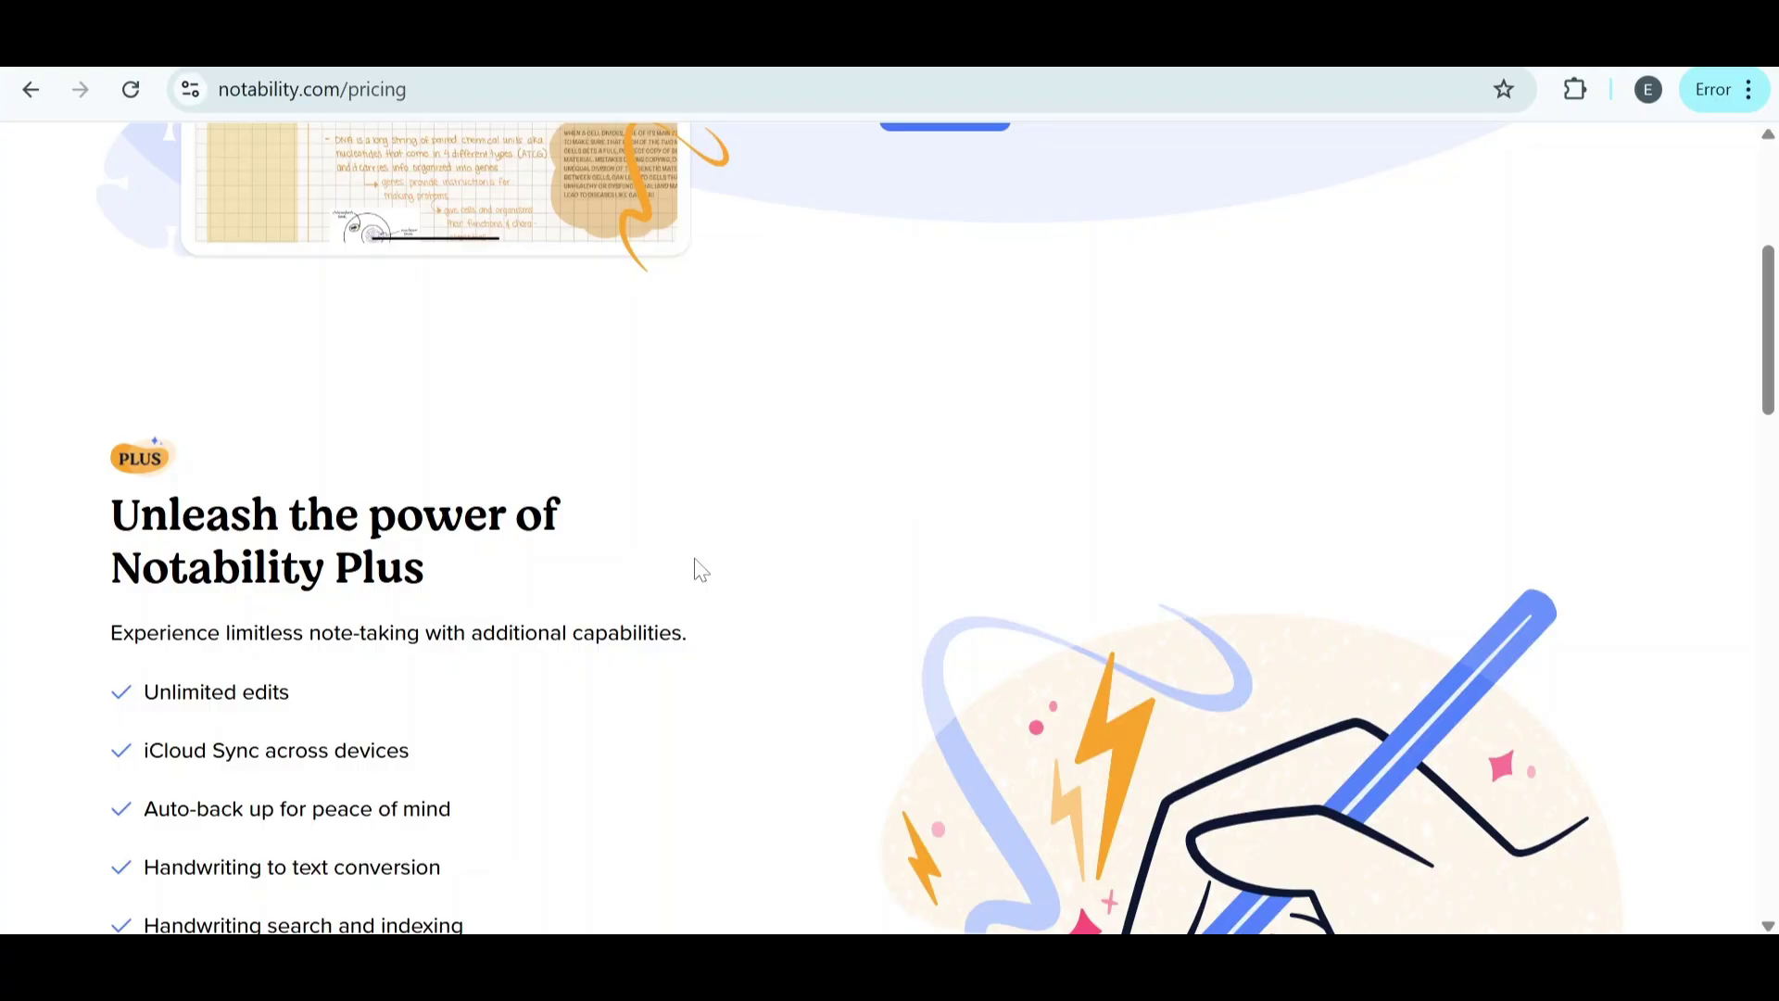
{"action": "scroll", "coordinate": [700, 571], "scroll_direction": "down", "scroll_amount": 2}
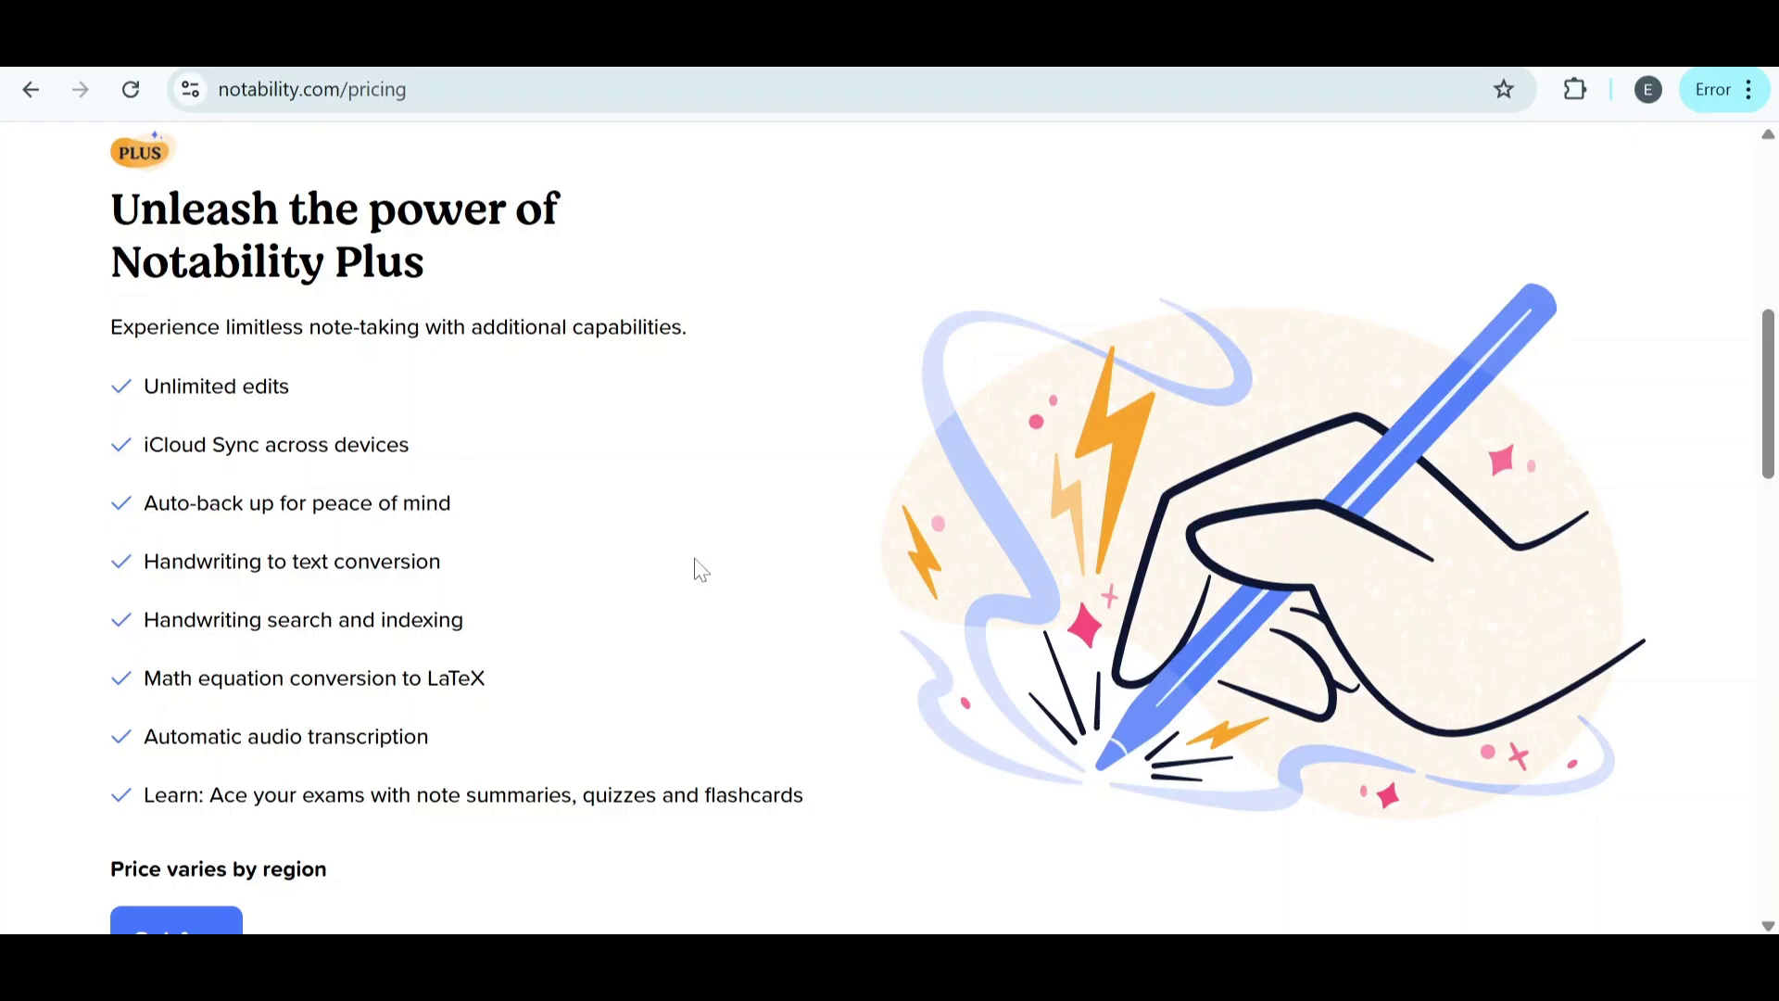
{"action": "scroll", "coordinate": [700, 570], "scroll_direction": "down", "scroll_amount": 2}
{"action": "scroll", "coordinate": [698, 571], "scroll_direction": "up", "scroll_amount": 3}
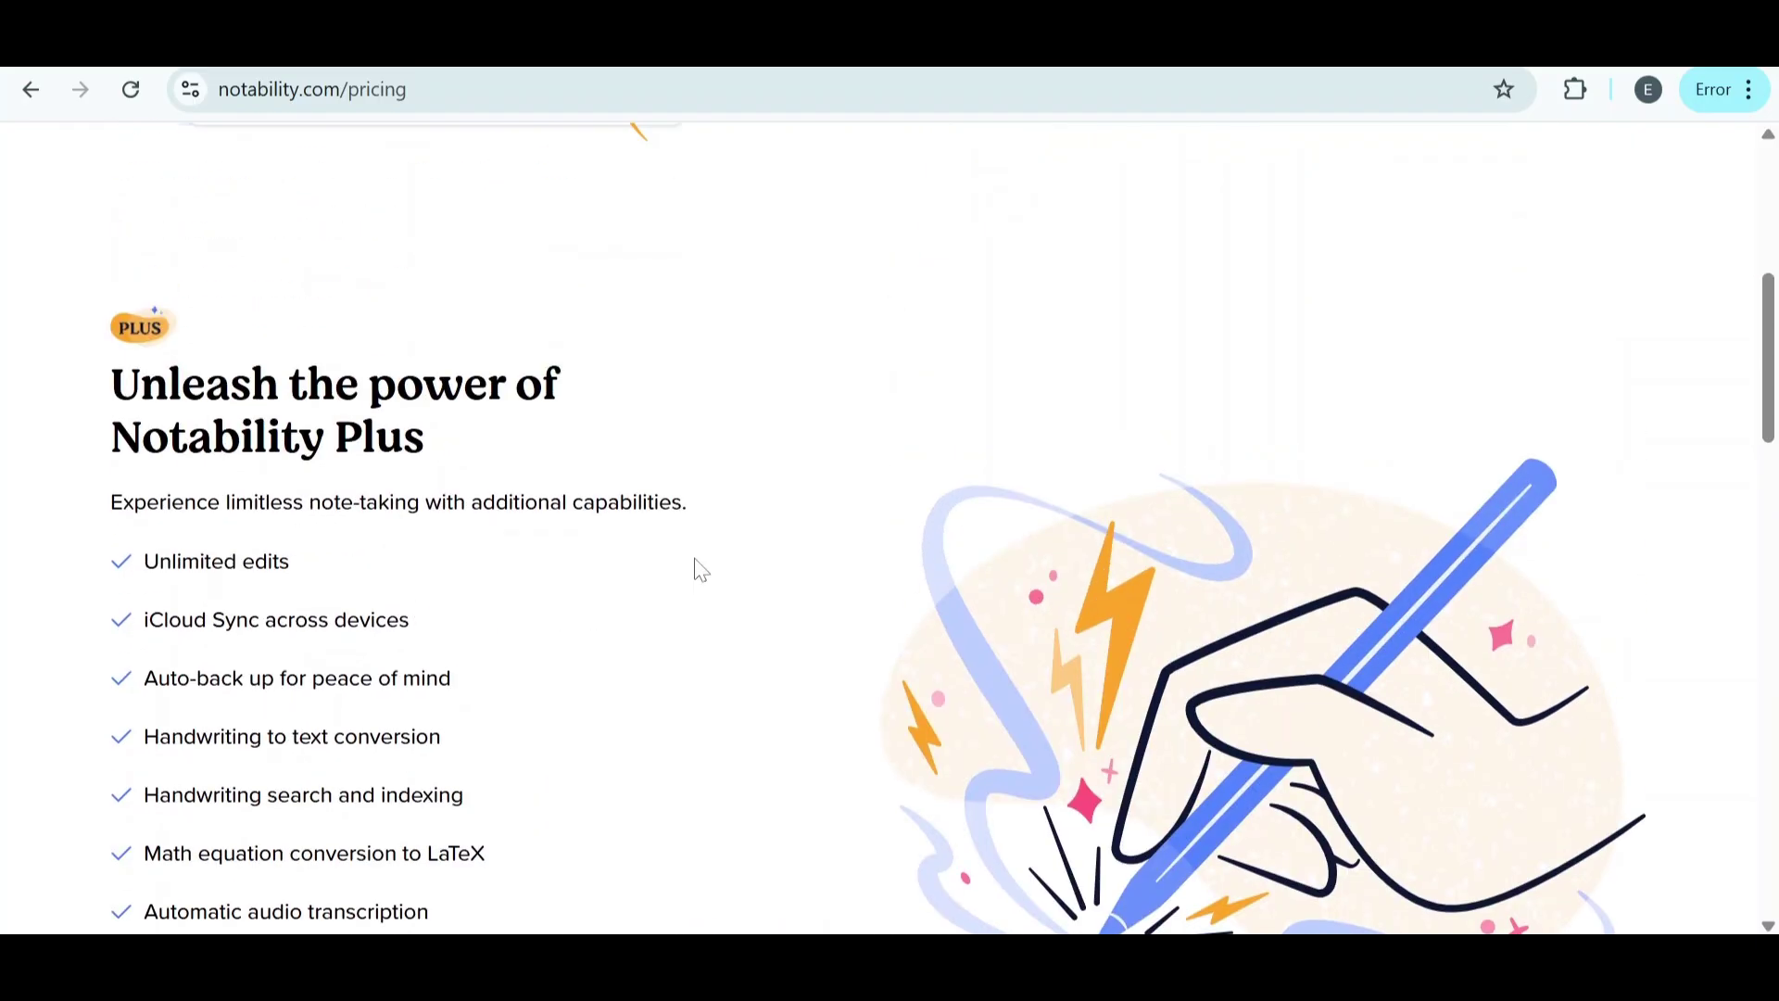
{"action": "scroll", "coordinate": [695, 569], "scroll_direction": "up", "scroll_amount": 4}
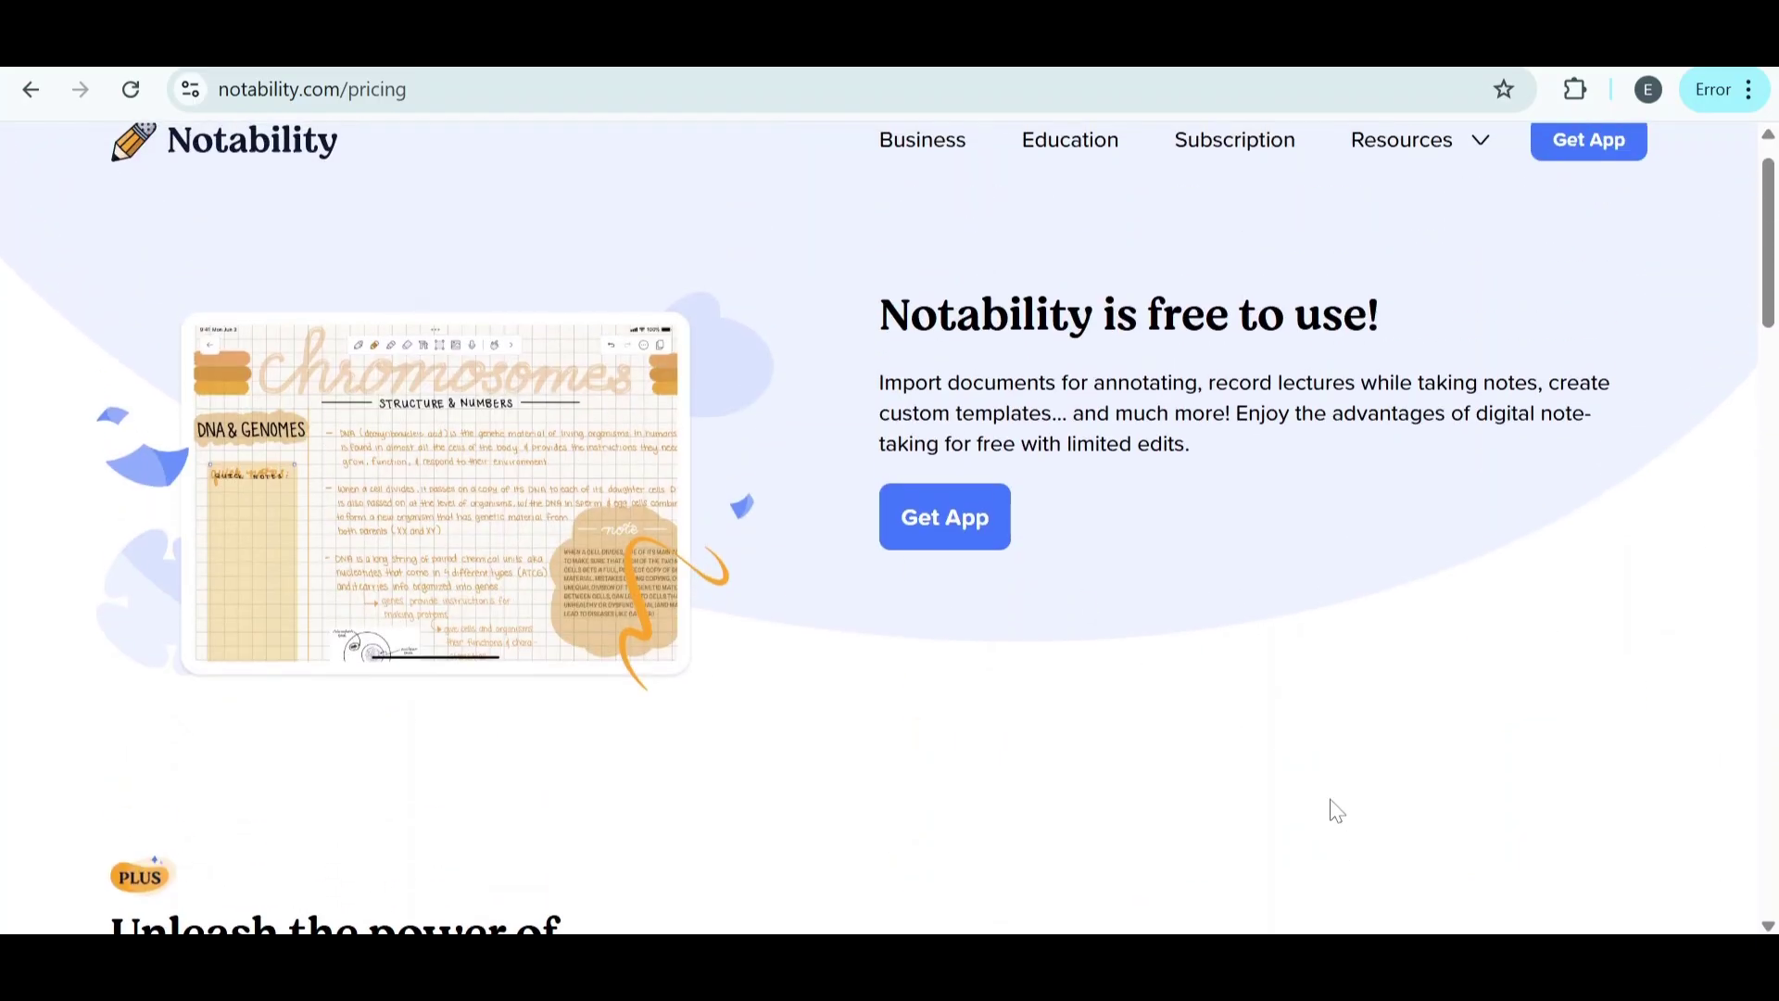